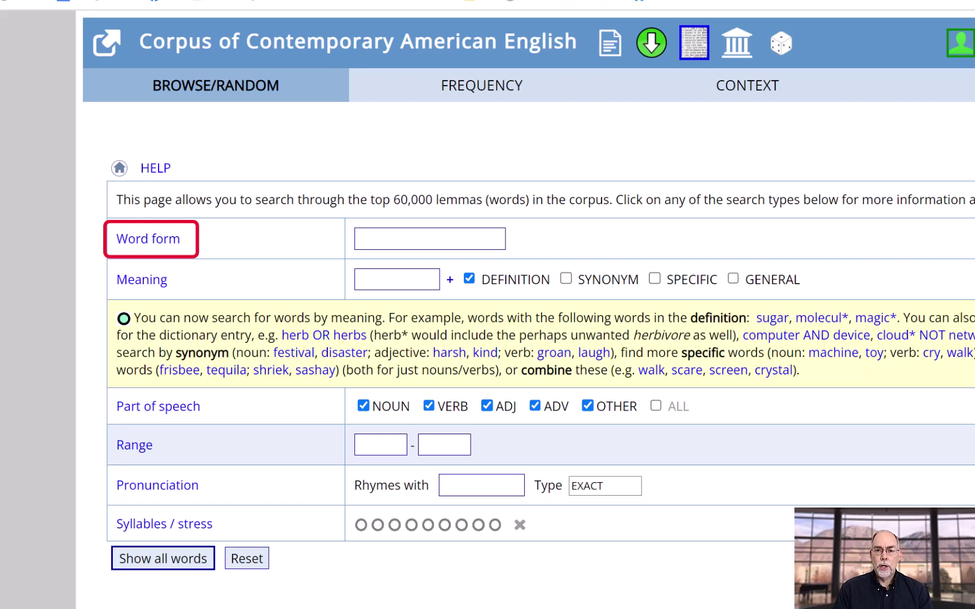
Search the word-form pattern *break* to list words like breakfast, outbreak and breakdown
{"action": "left_click", "coordinate": [430, 239]}
{"action": "type", "text": "**"}
{"action": "key", "text": "Left"}
{"action": "type", "text": "break"}
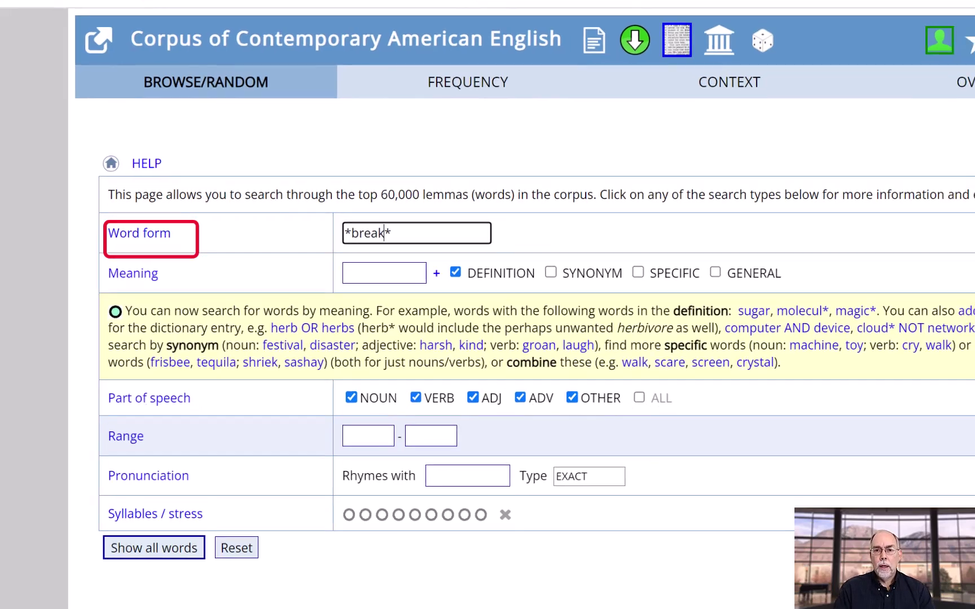
{"action": "key", "text": "Return"}
{"action": "scroll", "coordinate": [488, 343], "scroll_direction": "down", "scroll_amount": 2}
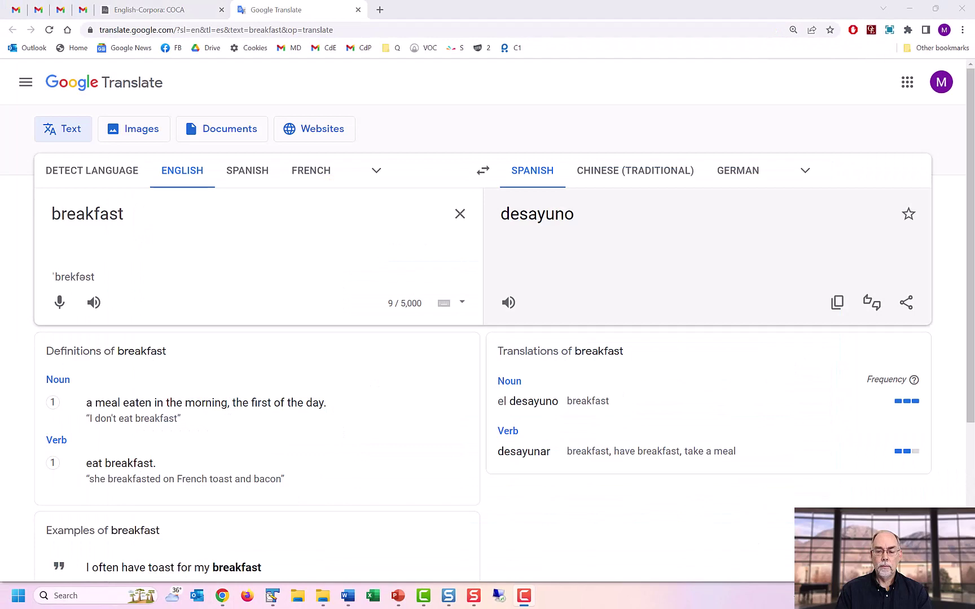
Switch the Google Translate target language for breakfast to Chinese (Traditional)
{"action": "left_click", "coordinate": [635, 171]}
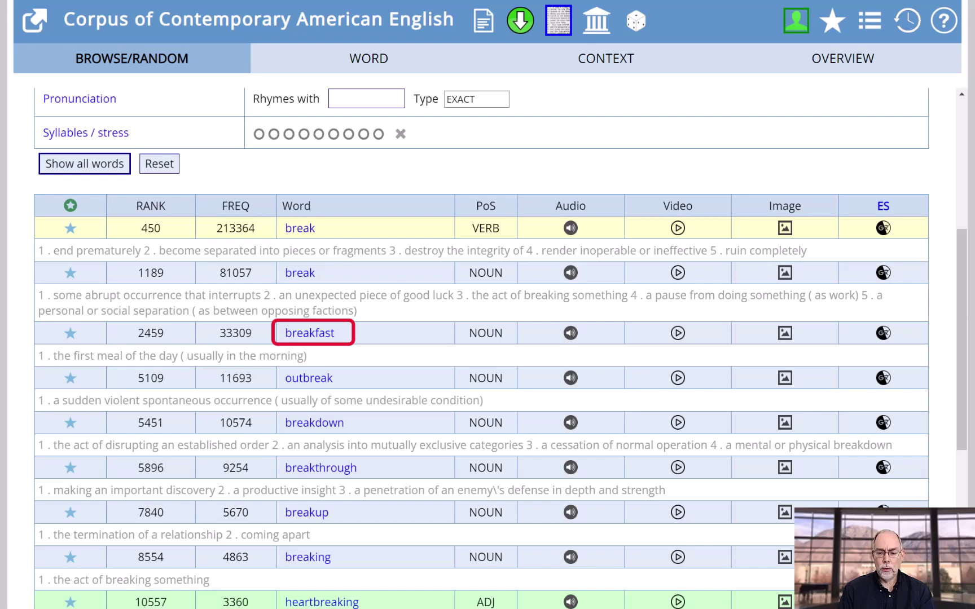
Open the detailed WORD page for breakfast from the results list
{"action": "left_click", "coordinate": [309, 333]}
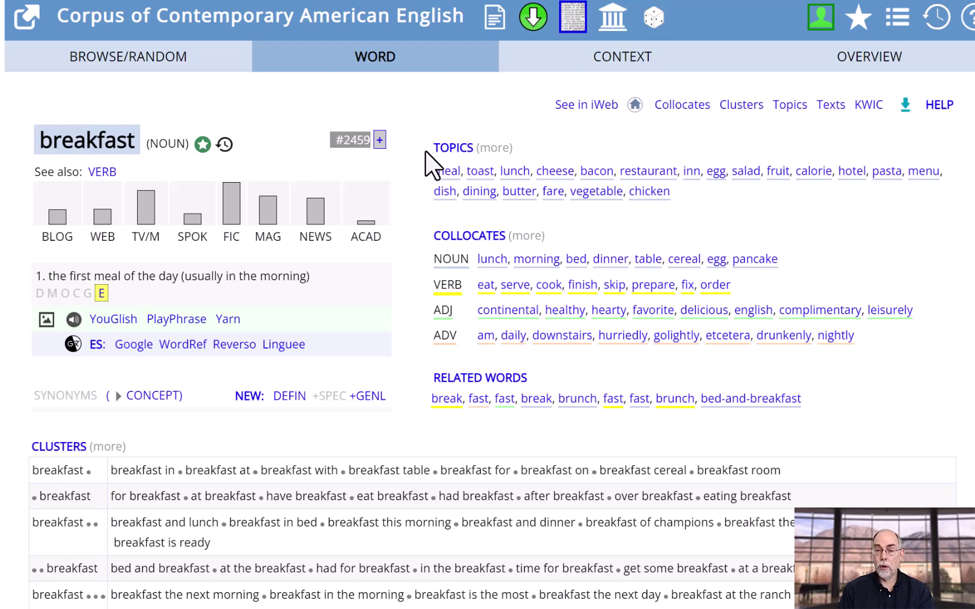
{"action": "scroll", "coordinate": [420, 407], "scroll_direction": "down", "scroll_amount": 3}
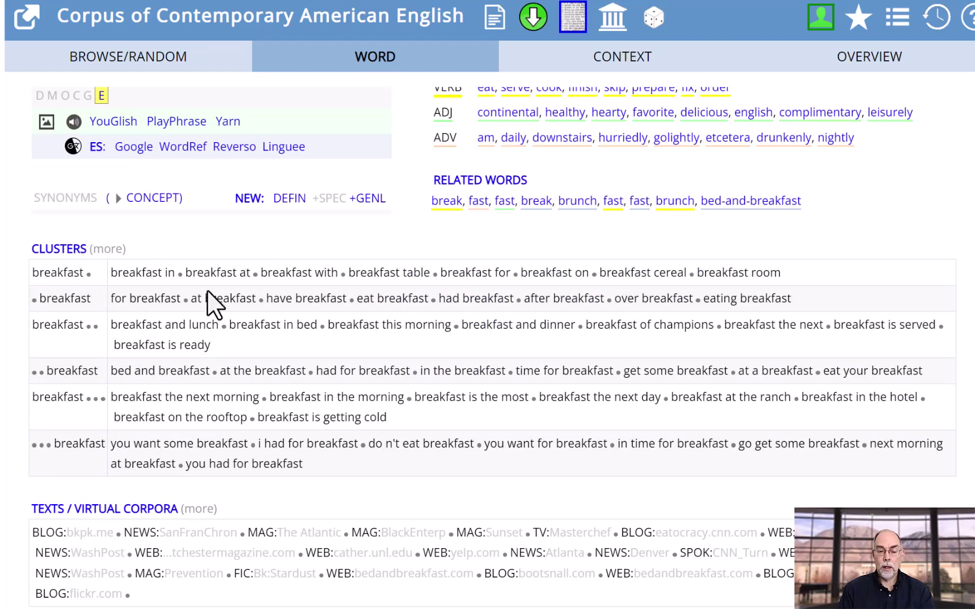
{"action": "scroll", "coordinate": [254, 354], "scroll_direction": "down", "scroll_amount": 2}
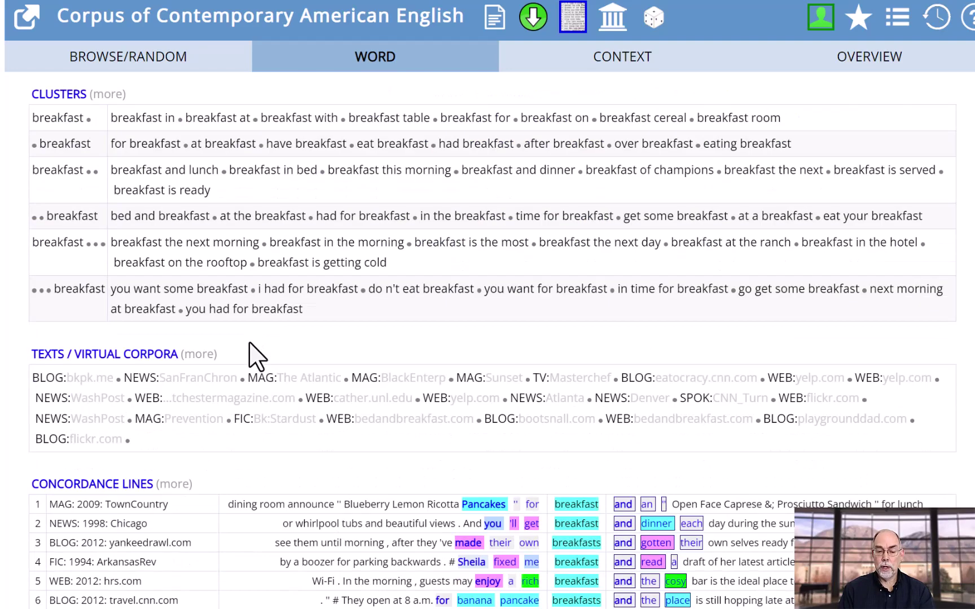
{"action": "scroll", "coordinate": [253, 354], "scroll_direction": "down", "scroll_amount": 1}
{"action": "scroll", "coordinate": [253, 354], "scroll_direction": "down", "scroll_amount": 1}
{"action": "scroll", "coordinate": [253, 354], "scroll_direction": "down", "scroll_amount": 1}
{"action": "scroll", "coordinate": [254, 353], "scroll_direction": "down", "scroll_amount": 2}
{"action": "scroll", "coordinate": [251, 351], "scroll_direction": "down", "scroll_amount": 2}
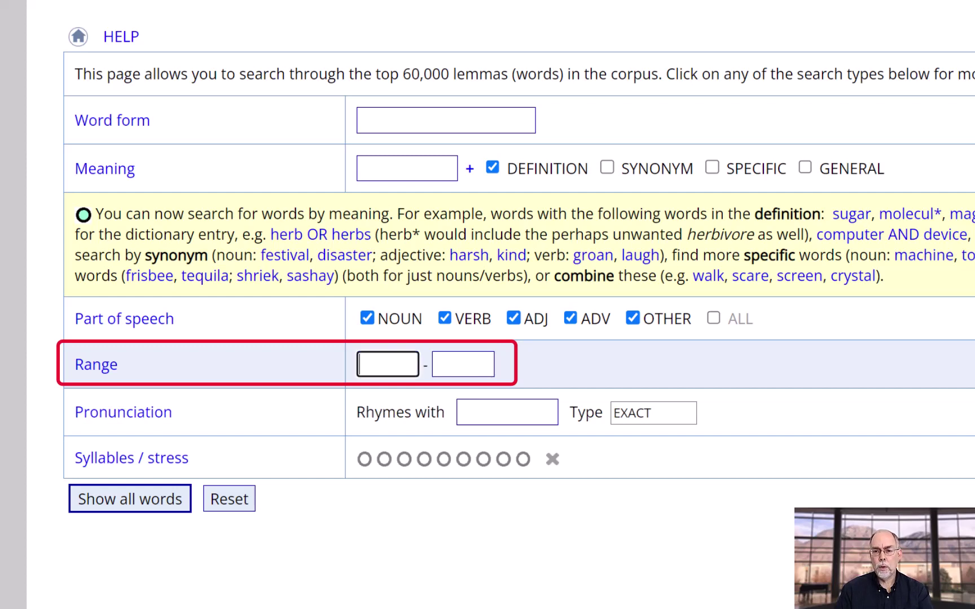
{"action": "type", "text": "5000"}
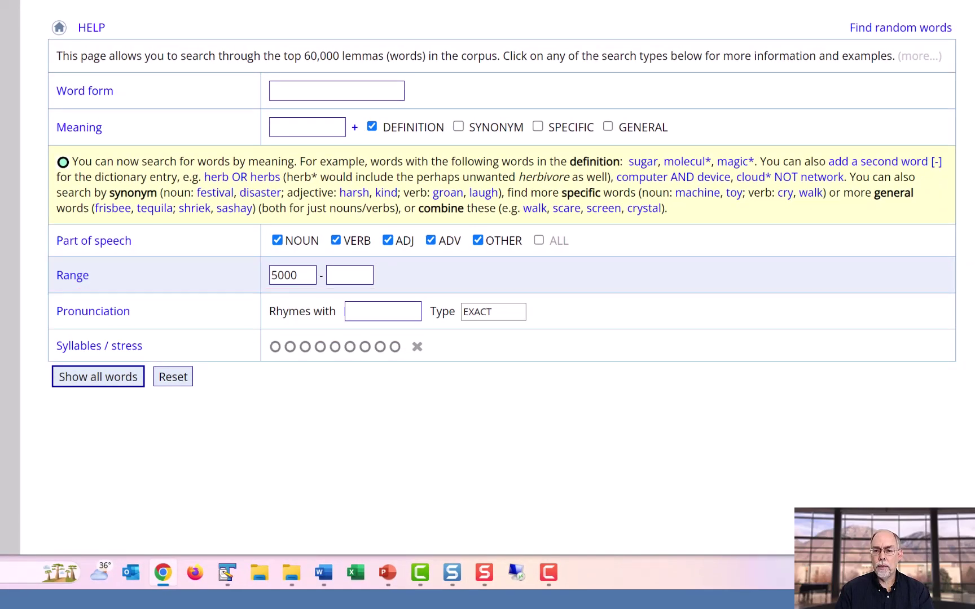
List words from rank 5000, then rerun the listing starting from rank 45000
{"action": "key", "text": "Return"}
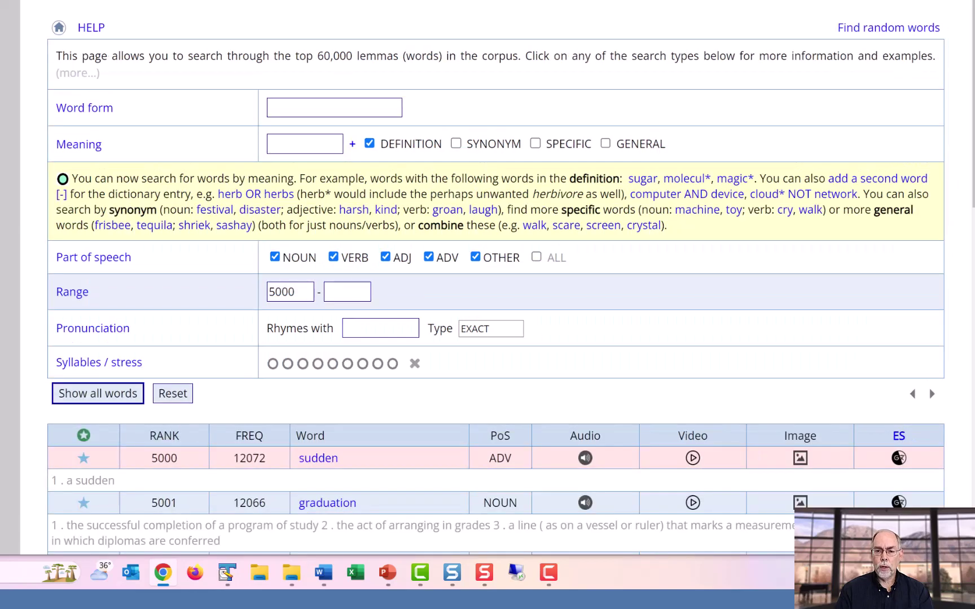
{"action": "scroll", "coordinate": [488, 304], "scroll_direction": "down", "scroll_amount": 3}
{"action": "scroll", "coordinate": [488, 305], "scroll_direction": "down", "scroll_amount": 2}
{"action": "scroll", "coordinate": [487, 305], "scroll_direction": "down", "scroll_amount": 2}
{"action": "scroll", "coordinate": [488, 305], "scroll_direction": "down", "scroll_amount": 2}
{"action": "scroll", "coordinate": [488, 305], "scroll_direction": "down", "scroll_amount": 2}
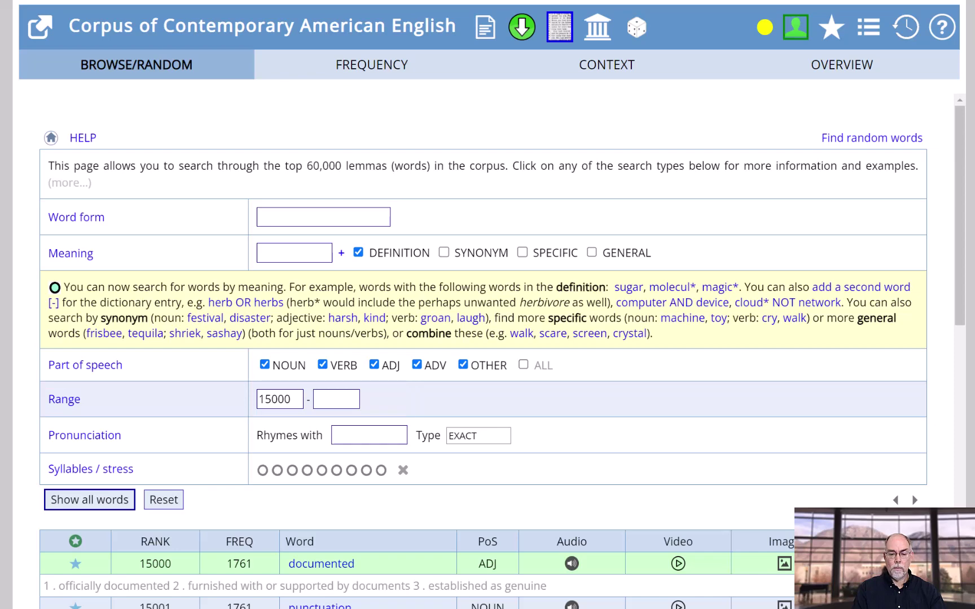
{"action": "scroll", "coordinate": [488, 350], "scroll_direction": "down", "scroll_amount": 2}
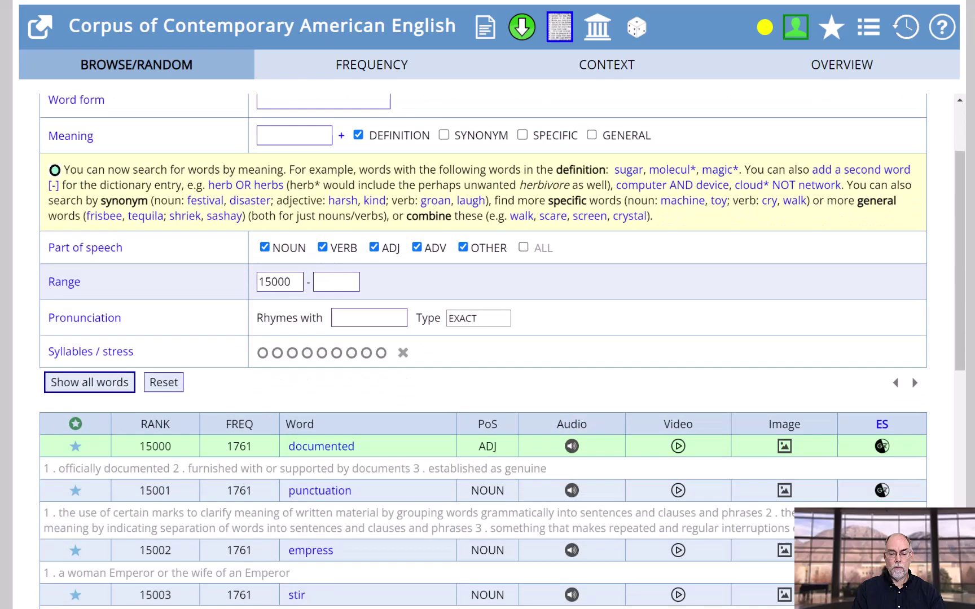
{"action": "scroll", "coordinate": [487, 351], "scroll_direction": "down", "scroll_amount": 2}
{"action": "scroll", "coordinate": [488, 351], "scroll_direction": "down", "scroll_amount": 1}
{"action": "scroll", "coordinate": [488, 351], "scroll_direction": "down", "scroll_amount": 2}
{"action": "scroll", "coordinate": [488, 351], "scroll_direction": "down", "scroll_amount": 1}
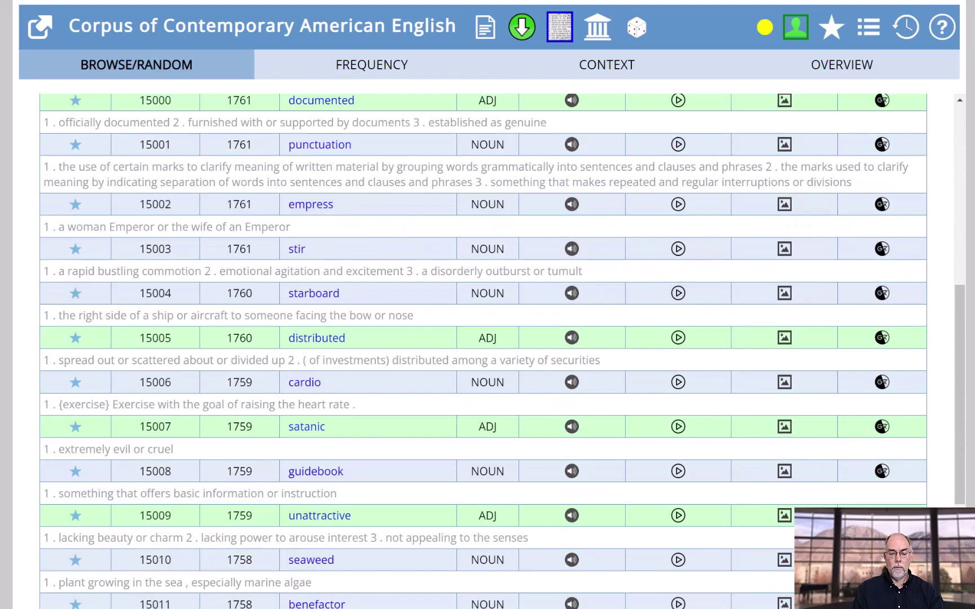
{"action": "scroll", "coordinate": [488, 351], "scroll_direction": "down", "scroll_amount": 2}
{"action": "scroll", "coordinate": [488, 350], "scroll_direction": "down", "scroll_amount": 2}
{"action": "scroll", "coordinate": [488, 351], "scroll_direction": "down", "scroll_amount": 3}
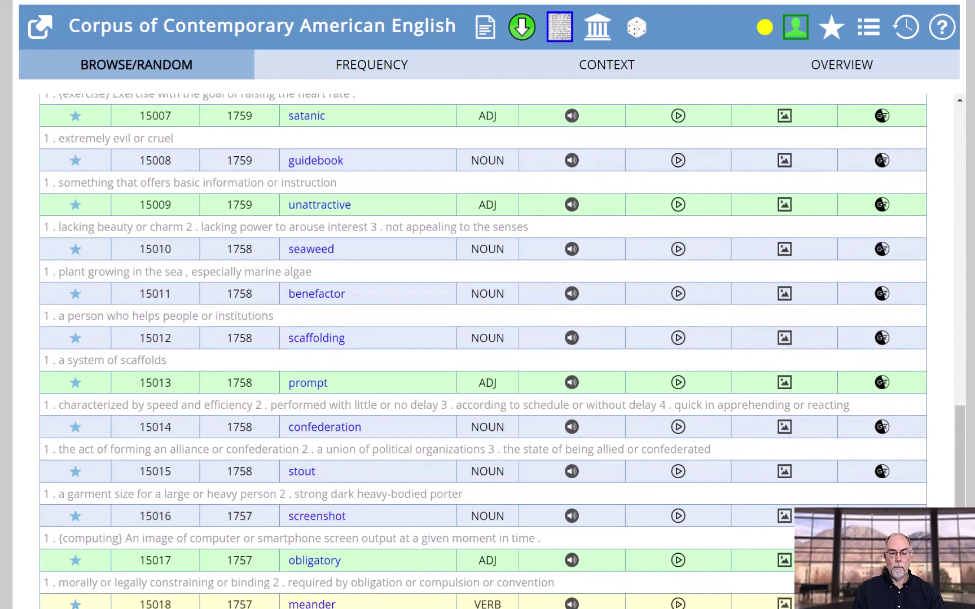
{"action": "scroll", "coordinate": [487, 351], "scroll_direction": "down", "scroll_amount": 1}
{"action": "scroll", "coordinate": [488, 350], "scroll_direction": "up", "scroll_amount": 5}
{"action": "scroll", "coordinate": [488, 350], "scroll_direction": "up", "scroll_amount": 4}
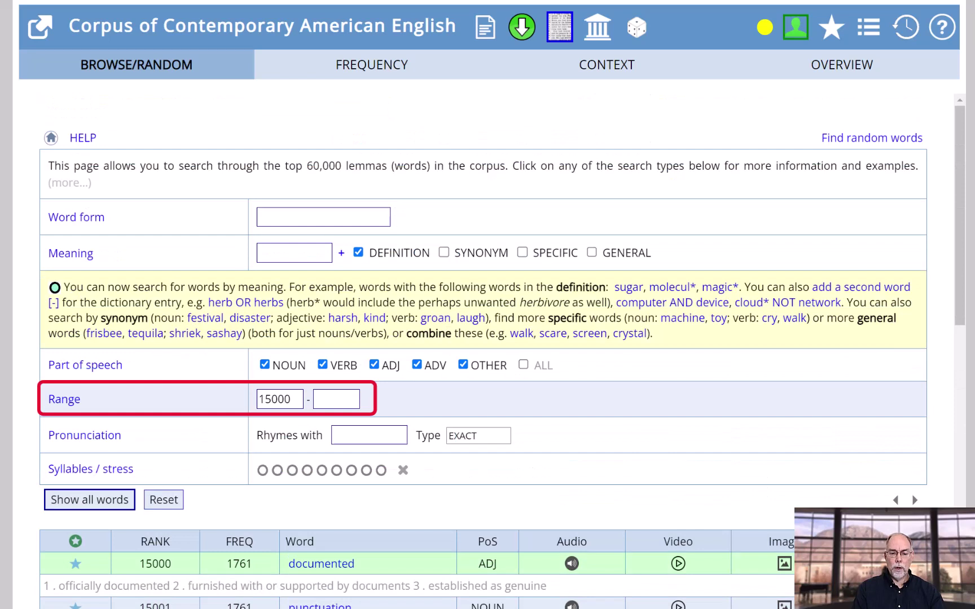
{"action": "double_click", "coordinate": [280, 399]}
{"action": "type", "text": "45000"}
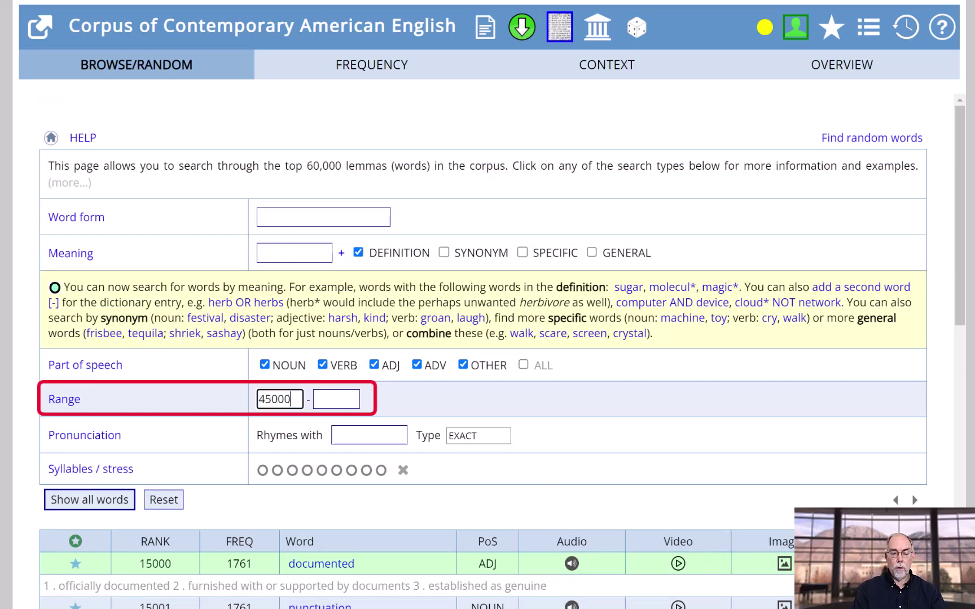
{"action": "key", "text": "Return"}
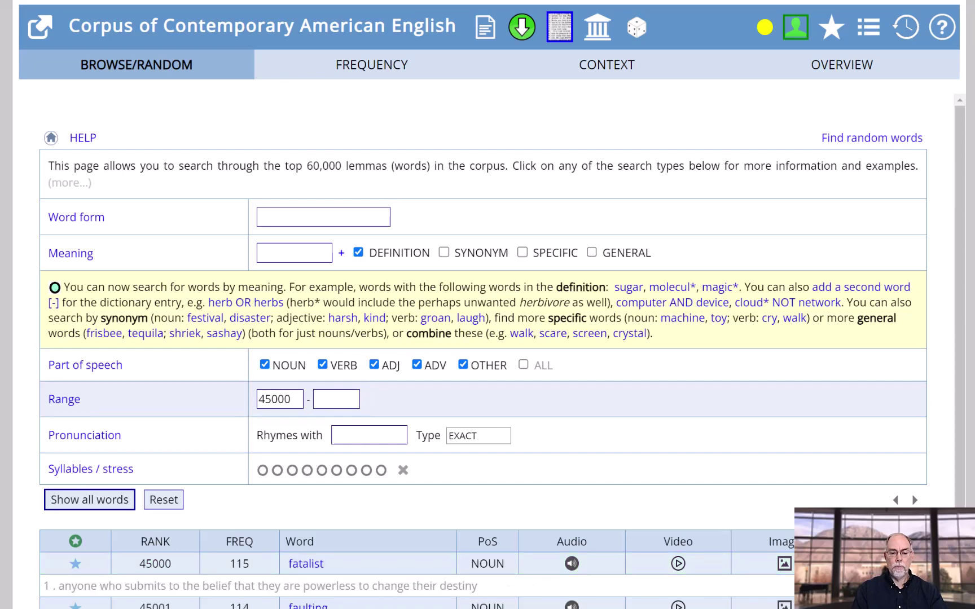
{"action": "scroll", "coordinate": [488, 351], "scroll_direction": "down", "scroll_amount": 1}
{"action": "scroll", "coordinate": [487, 350], "scroll_direction": "down", "scroll_amount": 1}
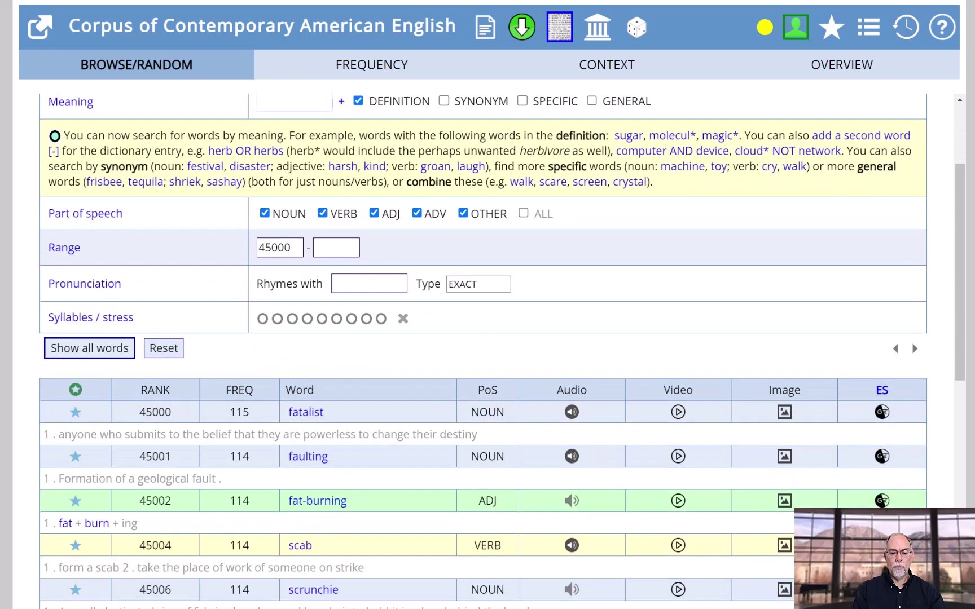
{"action": "scroll", "coordinate": [488, 351], "scroll_direction": "down", "scroll_amount": 2}
{"action": "scroll", "coordinate": [487, 351], "scroll_direction": "down", "scroll_amount": 1}
{"action": "scroll", "coordinate": [488, 351], "scroll_direction": "down", "scroll_amount": 2}
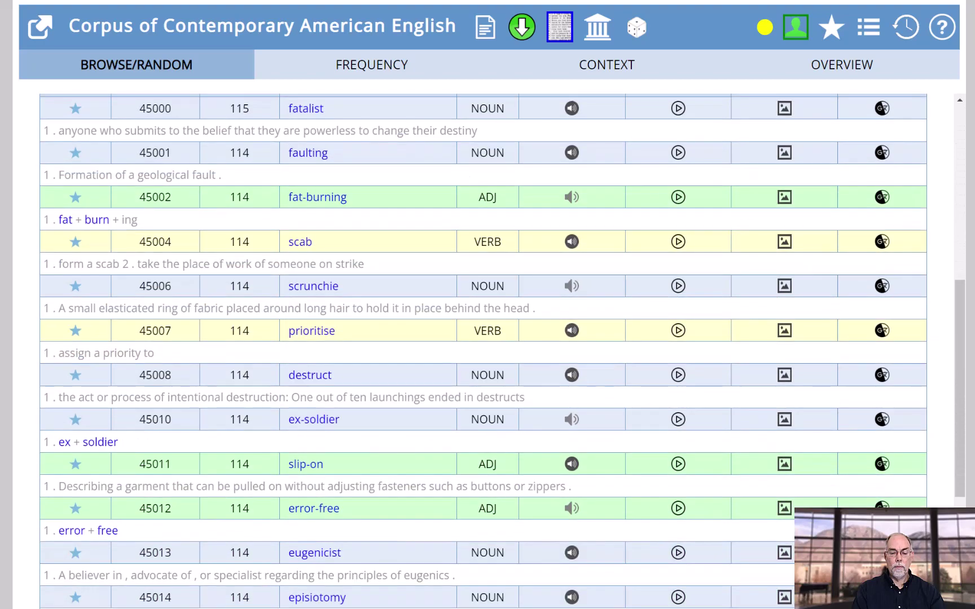
{"action": "scroll", "coordinate": [487, 351], "scroll_direction": "down", "scroll_amount": 2}
{"action": "scroll", "coordinate": [488, 351], "scroll_direction": "down", "scroll_amount": 2}
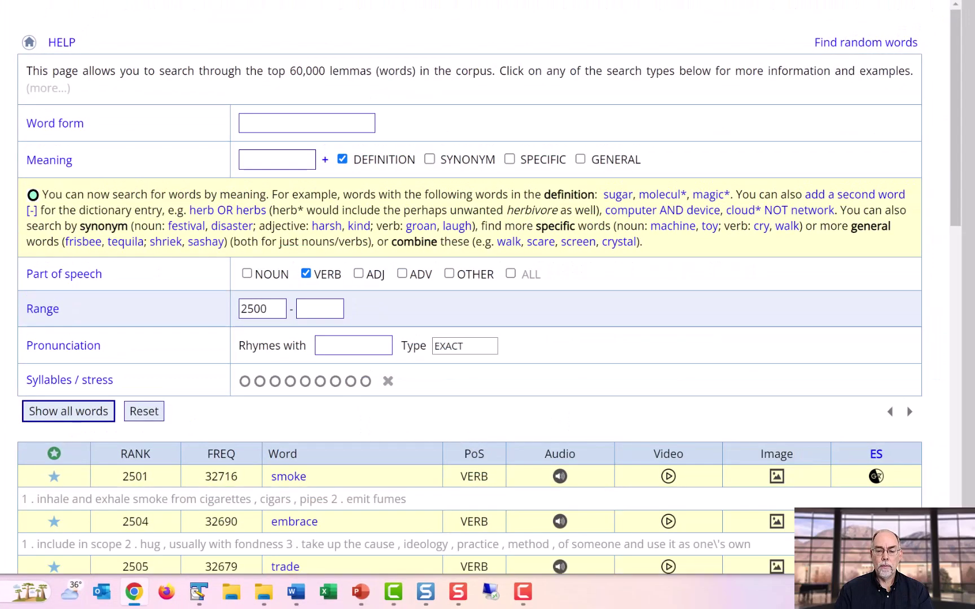
{"action": "scroll", "coordinate": [488, 304], "scroll_direction": "down", "scroll_amount": 3}
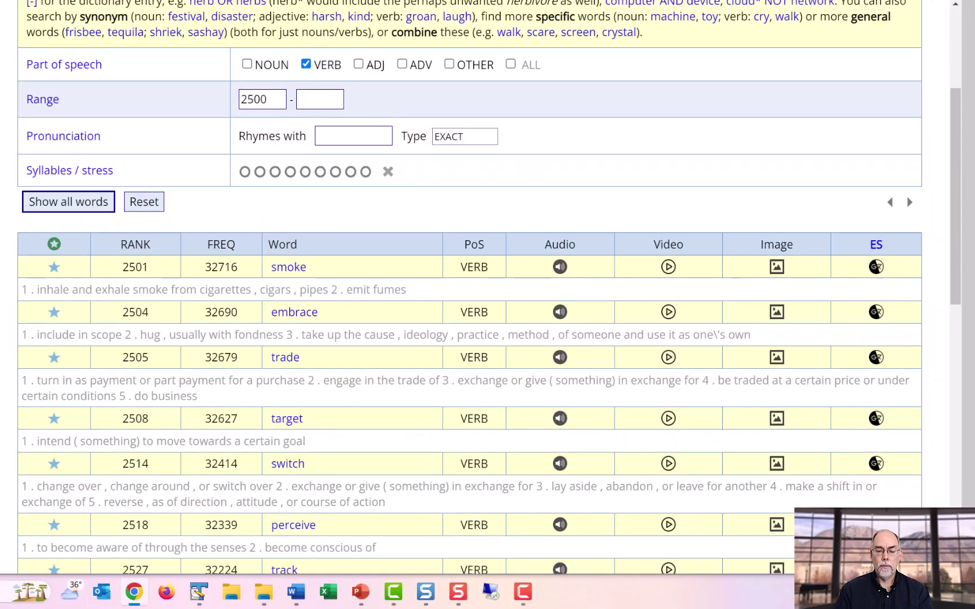
{"action": "scroll", "coordinate": [487, 305], "scroll_direction": "down", "scroll_amount": 3}
{"action": "scroll", "coordinate": [487, 305], "scroll_direction": "down", "scroll_amount": 2}
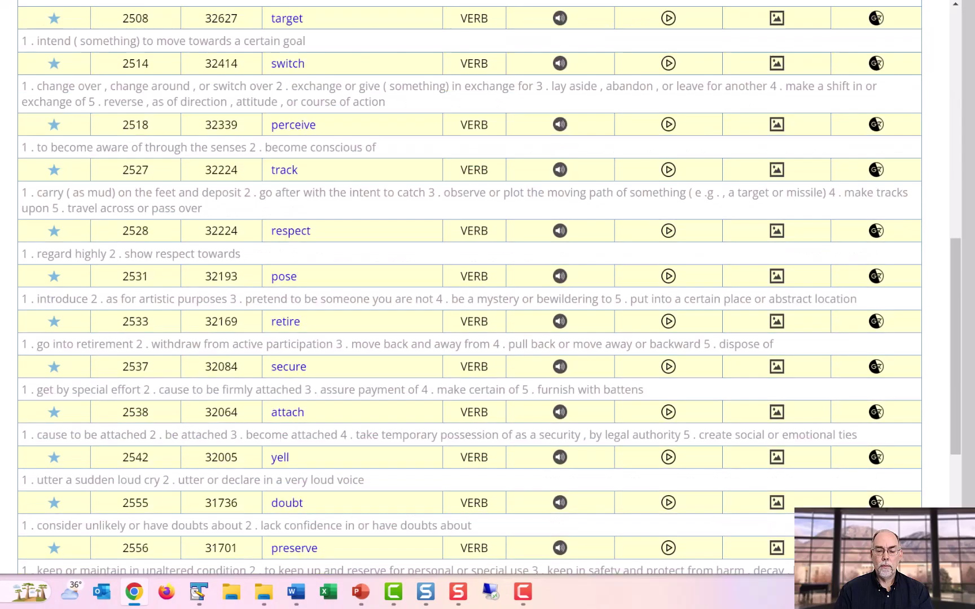
{"action": "scroll", "coordinate": [487, 306], "scroll_direction": "down", "scroll_amount": 1}
{"action": "scroll", "coordinate": [487, 305], "scroll_direction": "down", "scroll_amount": 2}
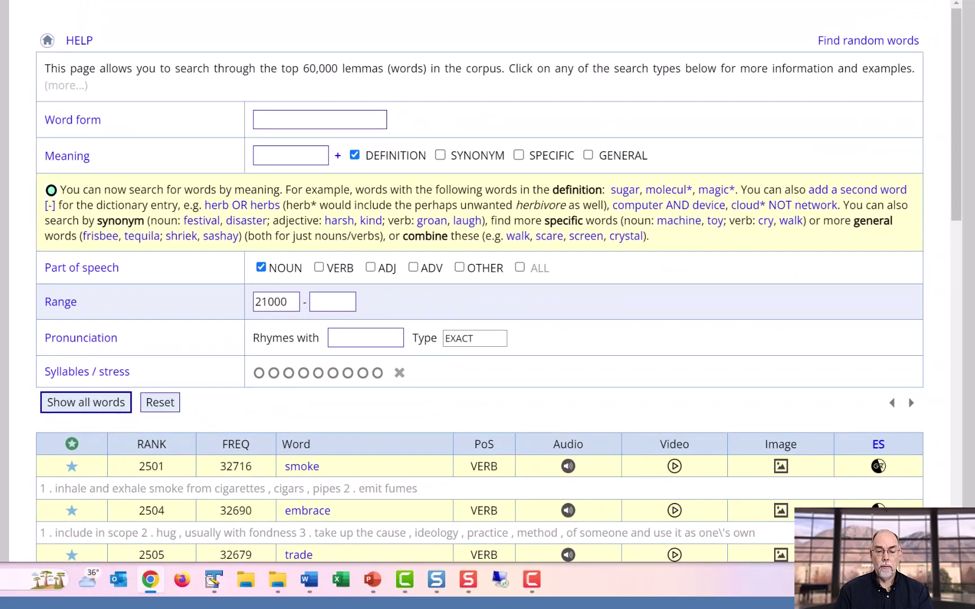
{"action": "scroll", "coordinate": [488, 305], "scroll_direction": "down", "scroll_amount": 2}
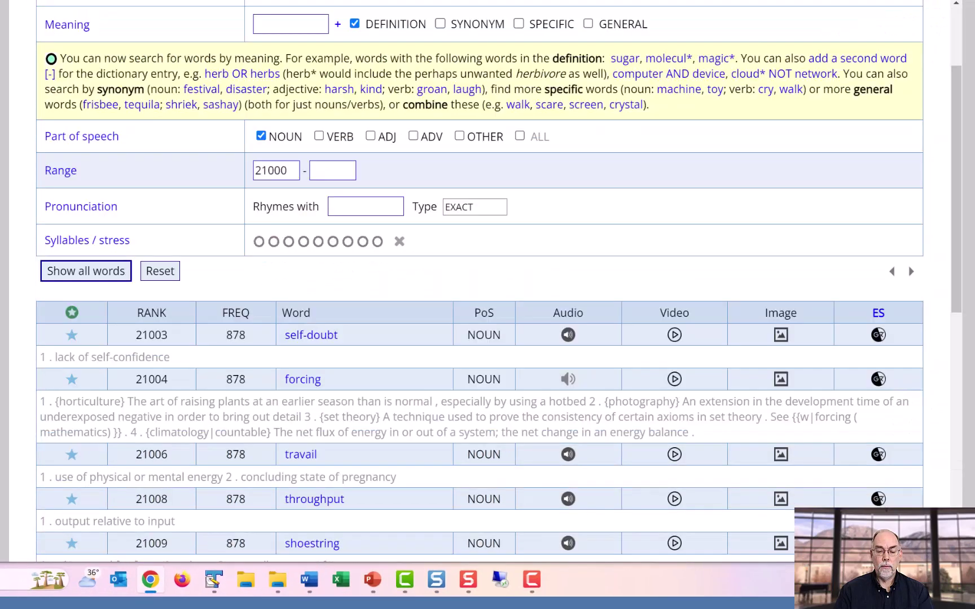
{"action": "scroll", "coordinate": [487, 306], "scroll_direction": "down", "scroll_amount": 1}
{"action": "scroll", "coordinate": [488, 305], "scroll_direction": "down", "scroll_amount": 2}
{"action": "scroll", "coordinate": [487, 305], "scroll_direction": "down", "scroll_amount": 2}
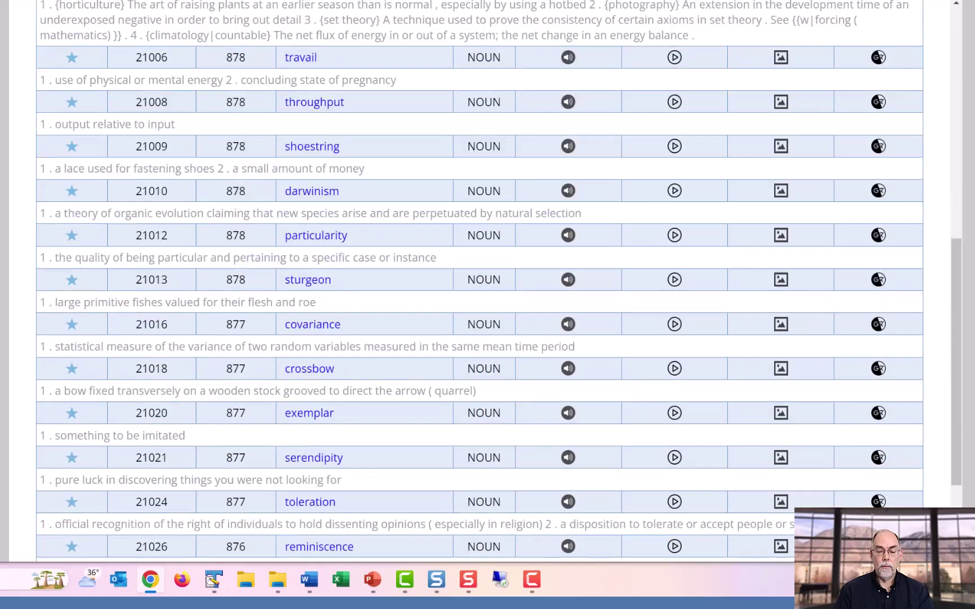
{"action": "scroll", "coordinate": [487, 305], "scroll_direction": "down", "scroll_amount": 2}
{"action": "scroll", "coordinate": [487, 305], "scroll_direction": "down", "scroll_amount": 1}
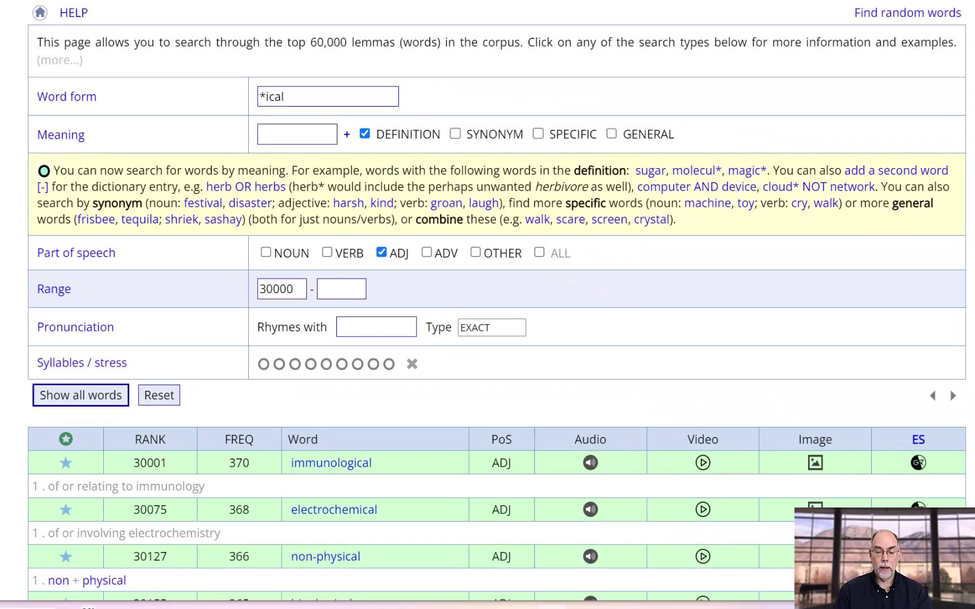
{"action": "scroll", "coordinate": [463, 305], "scroll_direction": "down", "scroll_amount": 3}
{"action": "scroll", "coordinate": [464, 305], "scroll_direction": "down", "scroll_amount": 3}
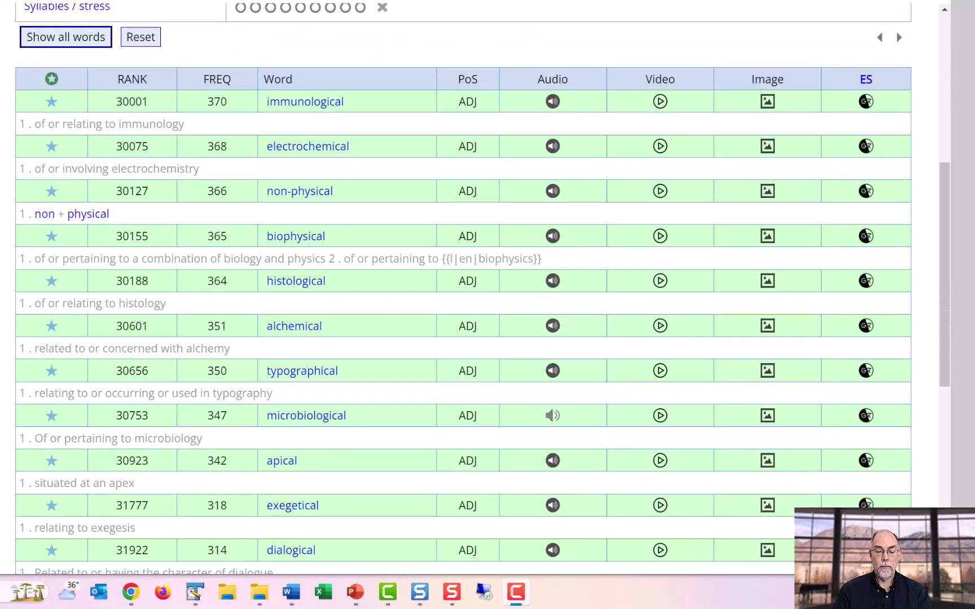
{"action": "scroll", "coordinate": [463, 305], "scroll_direction": "down", "scroll_amount": 2}
{"action": "scroll", "coordinate": [463, 305], "scroll_direction": "down", "scroll_amount": 3}
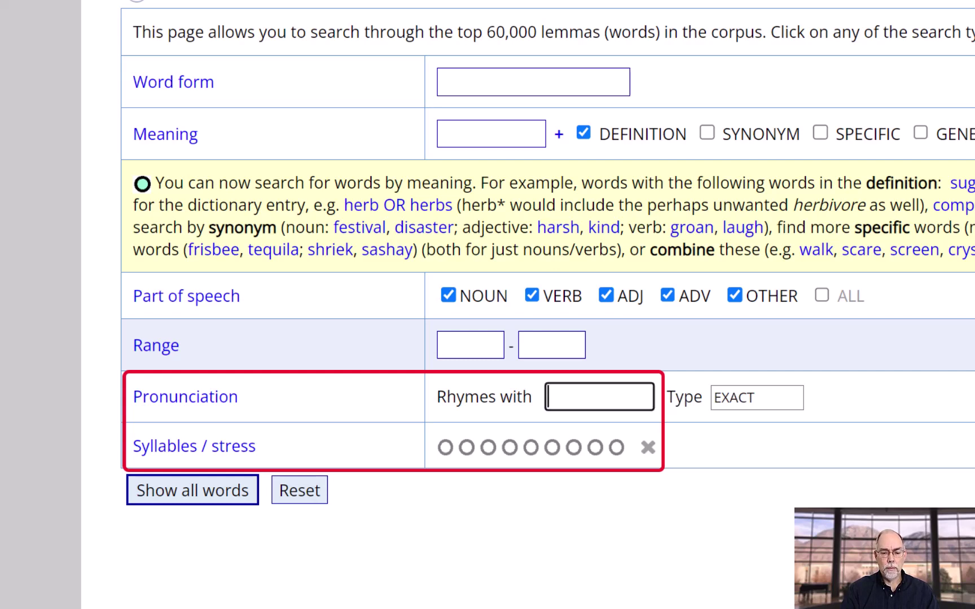
{"action": "type", "text": "leave"}
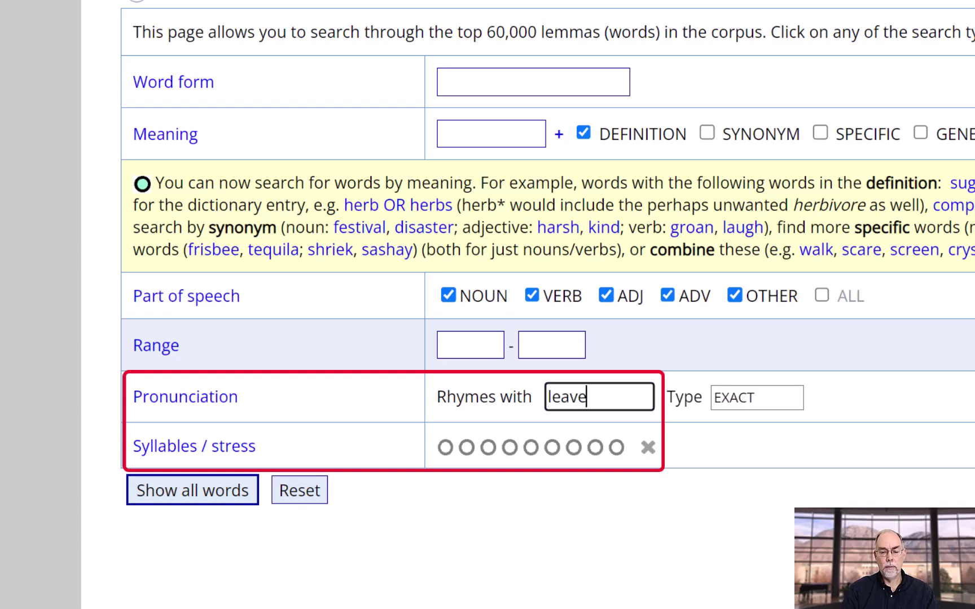
Restrict the 'leave' rhyme search to one-syllable words
{"action": "left_click", "coordinate": [446, 447]}
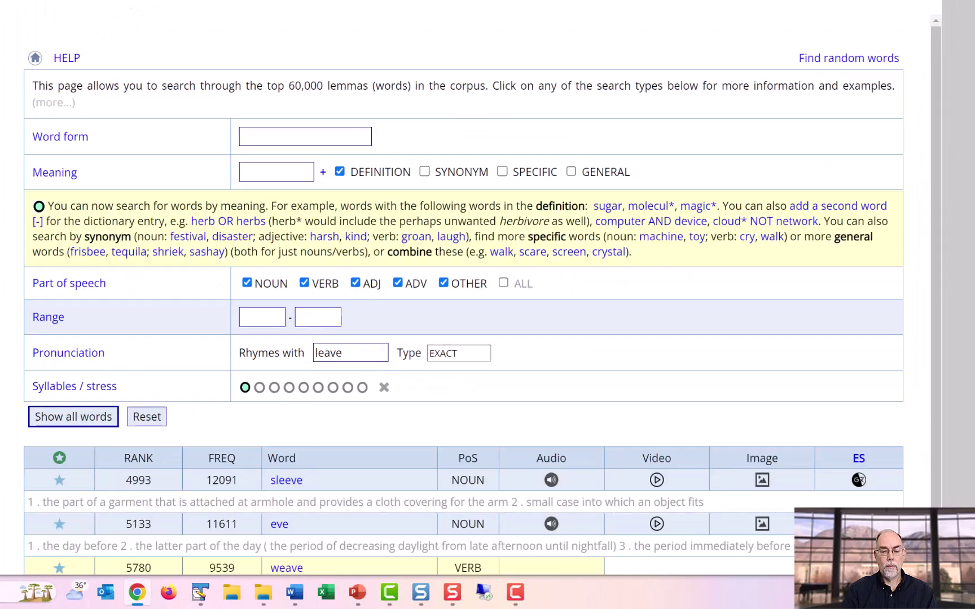
{"action": "scroll", "coordinate": [488, 305], "scroll_direction": "down", "scroll_amount": 2}
{"action": "scroll", "coordinate": [488, 306], "scroll_direction": "down", "scroll_amount": 3}
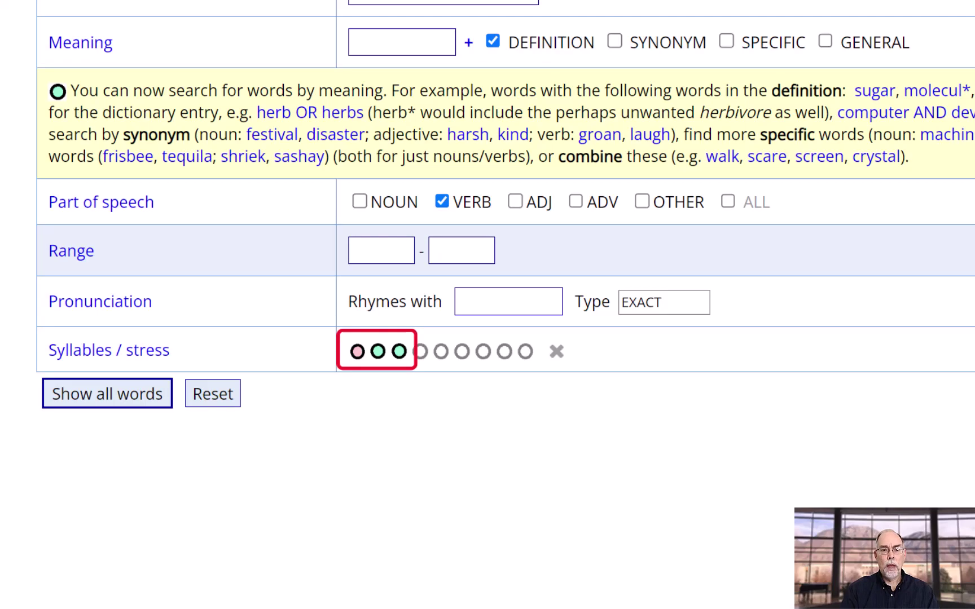
{"action": "type", "text": "*ate"}
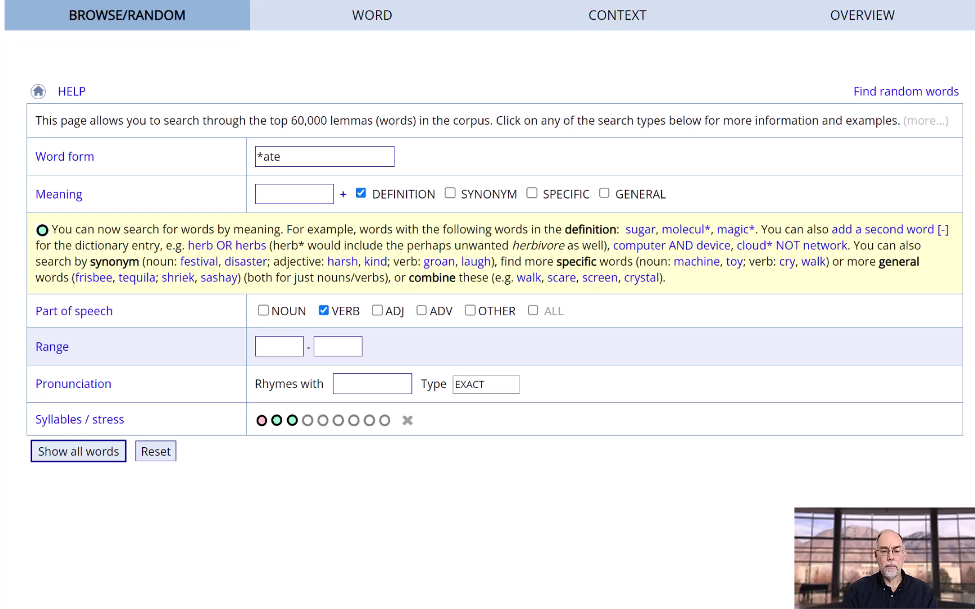
Run the *ate search for three-syllable verbs with first-syllable stress
{"action": "key", "text": "Return"}
{"action": "scroll", "coordinate": [488, 343], "scroll_direction": "down", "scroll_amount": 2}
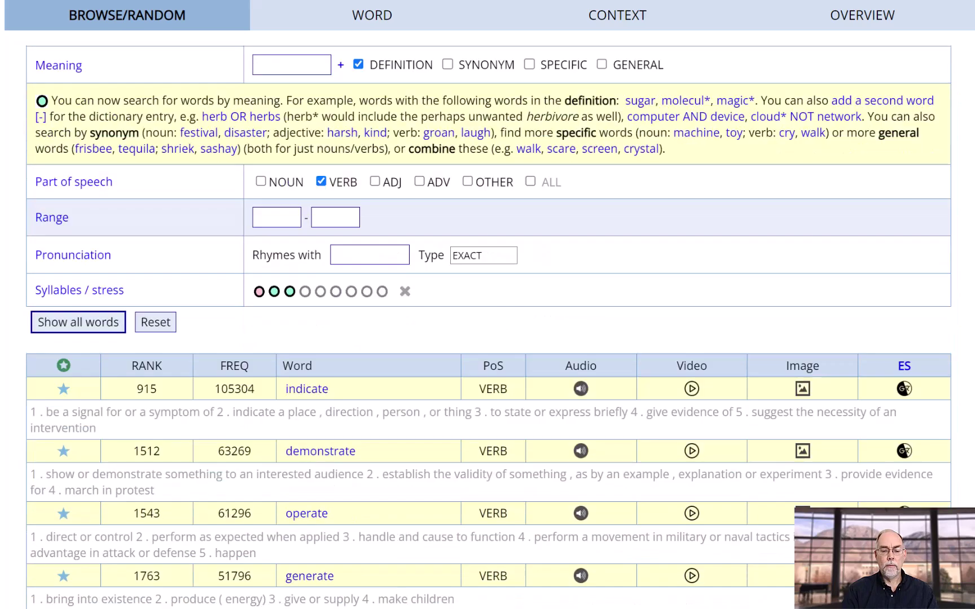
{"action": "scroll", "coordinate": [488, 328], "scroll_direction": "down", "scroll_amount": 2}
{"action": "scroll", "coordinate": [488, 328], "scroll_direction": "down", "scroll_amount": 5}
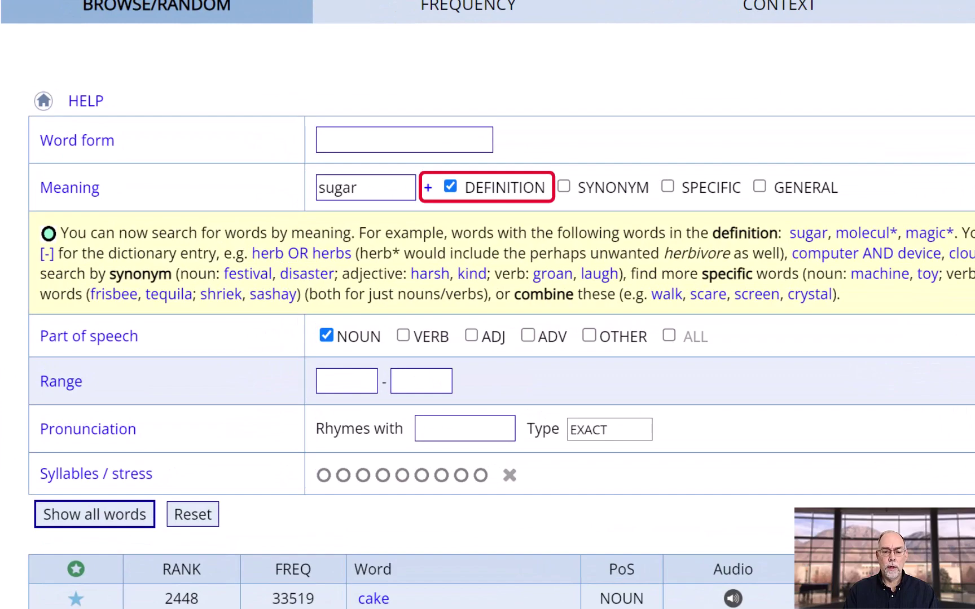
{"action": "scroll", "coordinate": [487, 343], "scroll_direction": "down", "scroll_amount": 3}
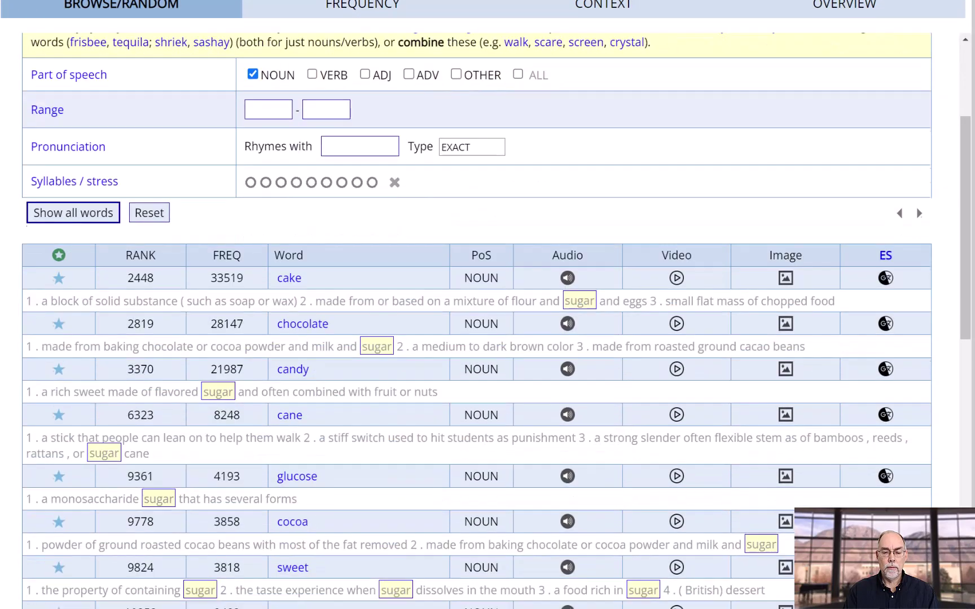
{"action": "scroll", "coordinate": [488, 344], "scroll_direction": "down", "scroll_amount": 1}
{"action": "scroll", "coordinate": [488, 343], "scroll_direction": "down", "scroll_amount": 2}
{"action": "scroll", "coordinate": [488, 343], "scroll_direction": "down", "scroll_amount": 1}
{"action": "scroll", "coordinate": [488, 343], "scroll_direction": "down", "scroll_amount": 2}
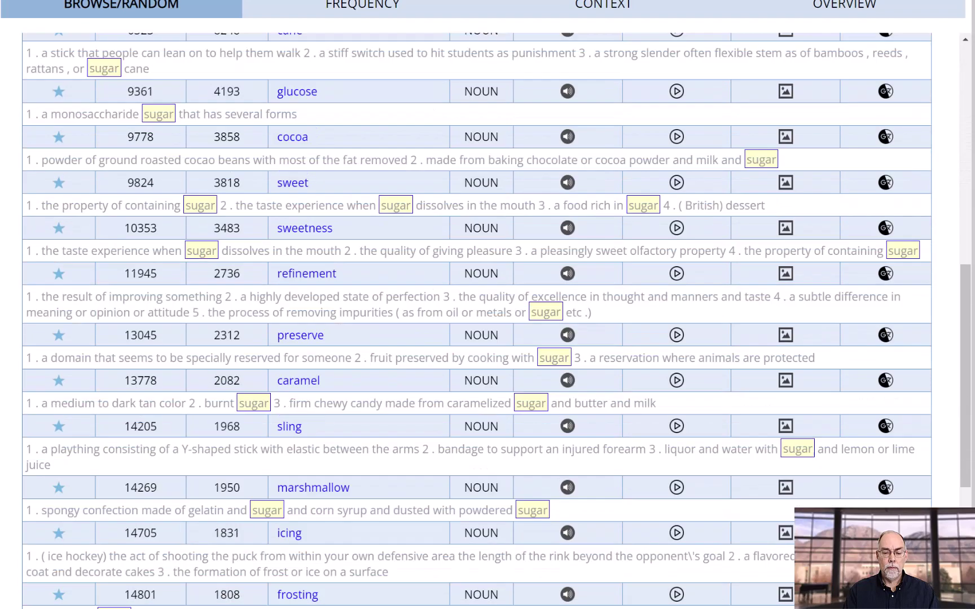
{"action": "scroll", "coordinate": [488, 343], "scroll_direction": "down", "scroll_amount": 1}
{"action": "scroll", "coordinate": [487, 343], "scroll_direction": "down", "scroll_amount": 2}
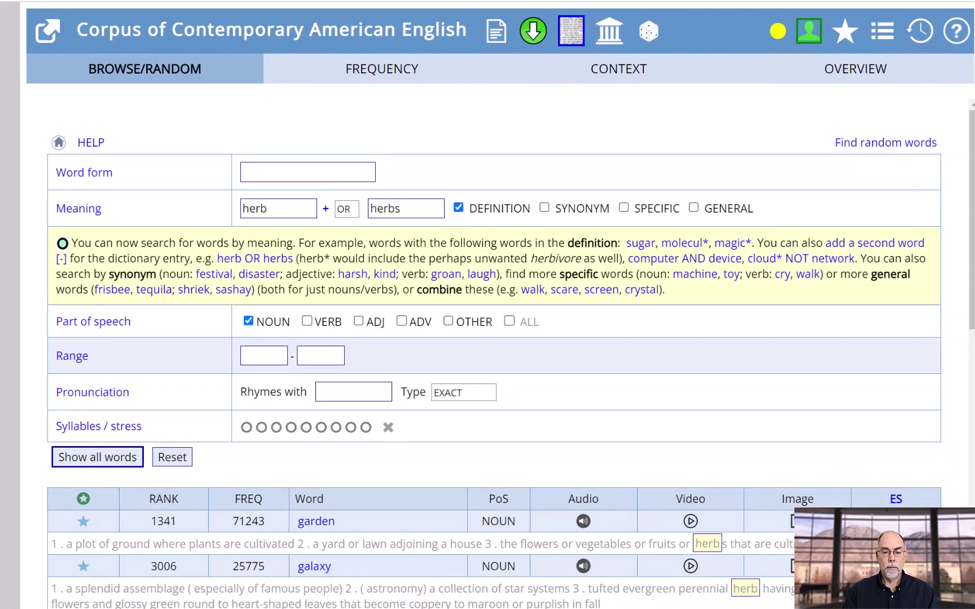
{"action": "scroll", "coordinate": [488, 343], "scroll_direction": "down", "scroll_amount": 2}
{"action": "scroll", "coordinate": [488, 343], "scroll_direction": "down", "scroll_amount": 3}
{"action": "scroll", "coordinate": [488, 343], "scroll_direction": "down", "scroll_amount": 3}
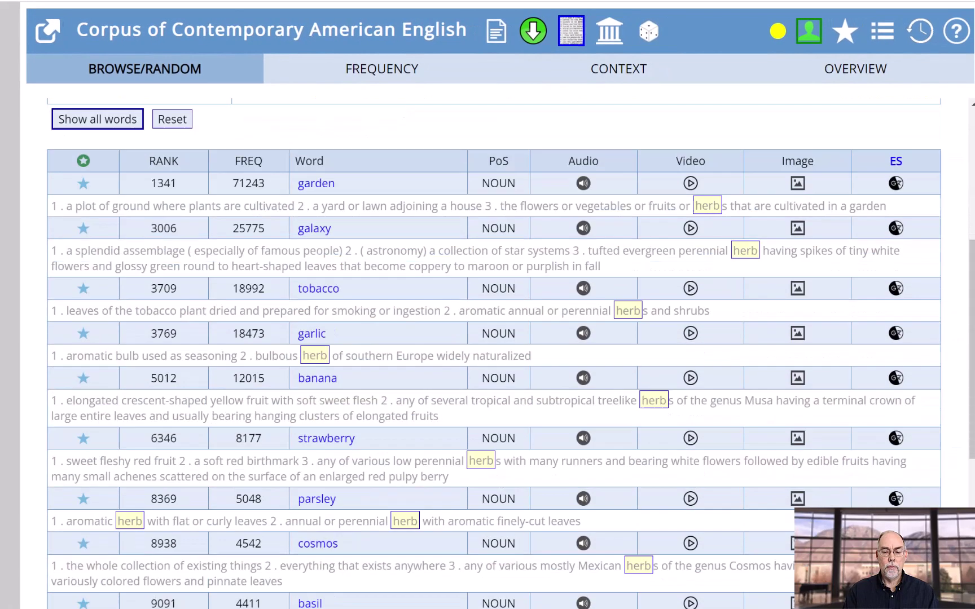
{"action": "scroll", "coordinate": [488, 343], "scroll_direction": "down", "scroll_amount": 1}
{"action": "scroll", "coordinate": [487, 343], "scroll_direction": "down", "scroll_amount": 4}
{"action": "scroll", "coordinate": [488, 343], "scroll_direction": "down", "scroll_amount": 1}
{"action": "scroll", "coordinate": [487, 343], "scroll_direction": "down", "scroll_amount": 3}
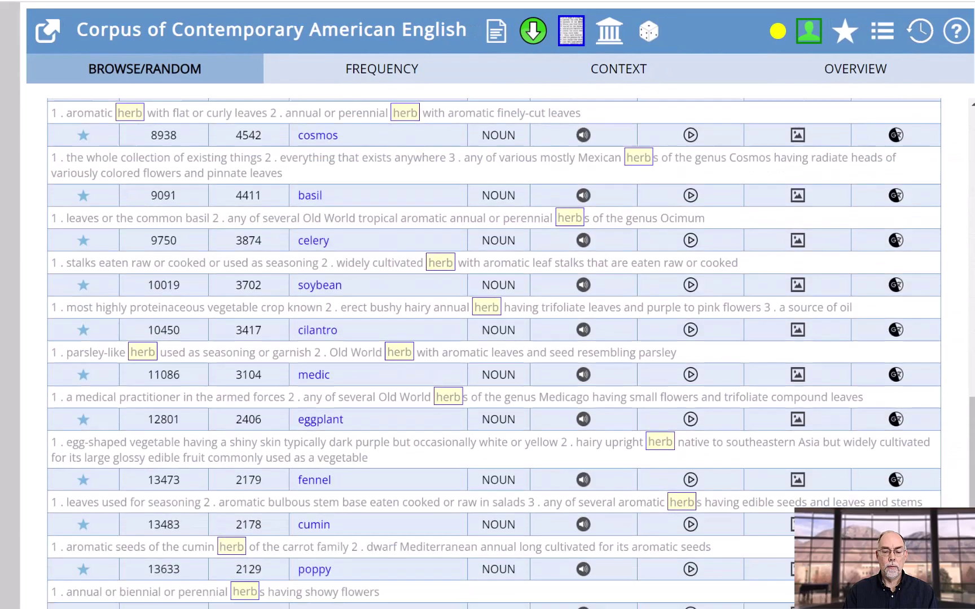
{"action": "scroll", "coordinate": [487, 343], "scroll_direction": "down", "scroll_amount": 1}
{"action": "scroll", "coordinate": [488, 343], "scroll_direction": "down", "scroll_amount": 1}
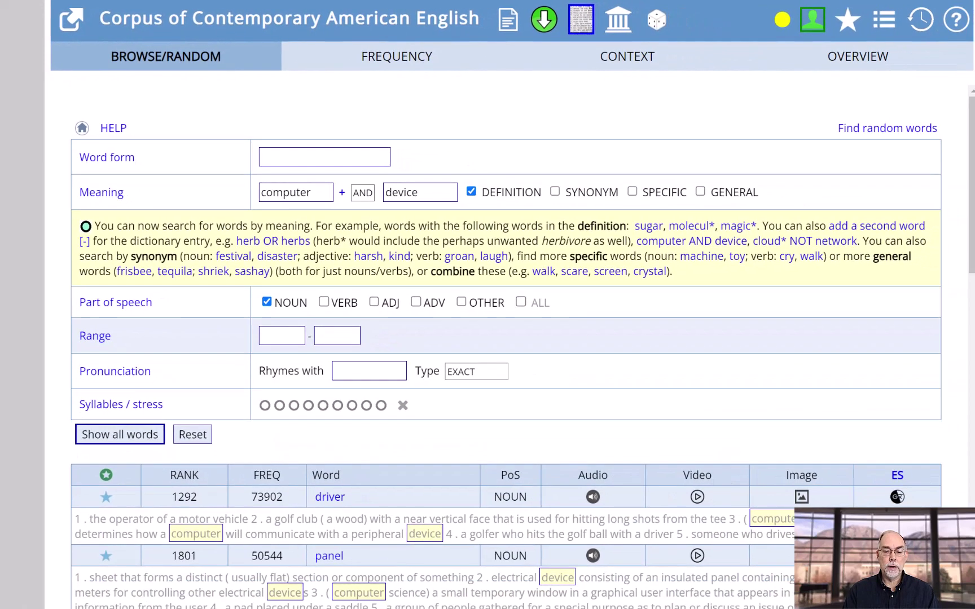
{"action": "scroll", "coordinate": [506, 347], "scroll_direction": "down", "scroll_amount": 1}
{"action": "scroll", "coordinate": [506, 347], "scroll_direction": "down", "scroll_amount": 2}
{"action": "scroll", "coordinate": [506, 347], "scroll_direction": "down", "scroll_amount": 2}
{"action": "scroll", "coordinate": [506, 348], "scroll_direction": "down", "scroll_amount": 1}
{"action": "scroll", "coordinate": [506, 347], "scroll_direction": "down", "scroll_amount": 2}
{"action": "scroll", "coordinate": [506, 347], "scroll_direction": "down", "scroll_amount": 1}
{"action": "scroll", "coordinate": [506, 347], "scroll_direction": "down", "scroll_amount": 3}
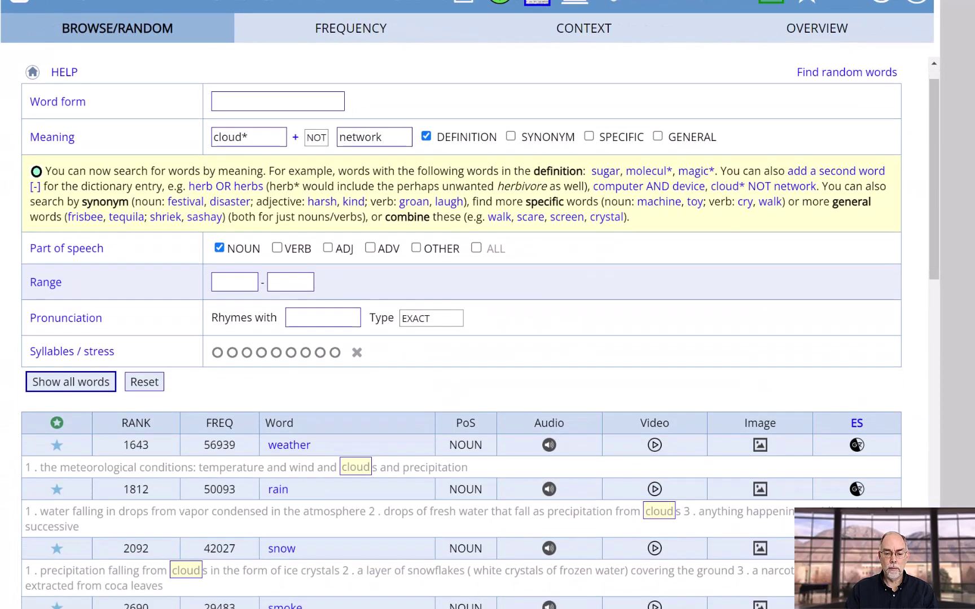
{"action": "scroll", "coordinate": [480, 335], "scroll_direction": "down", "scroll_amount": 2}
{"action": "scroll", "coordinate": [481, 336], "scroll_direction": "down", "scroll_amount": 3}
{"action": "scroll", "coordinate": [479, 336], "scroll_direction": "down", "scroll_amount": 3}
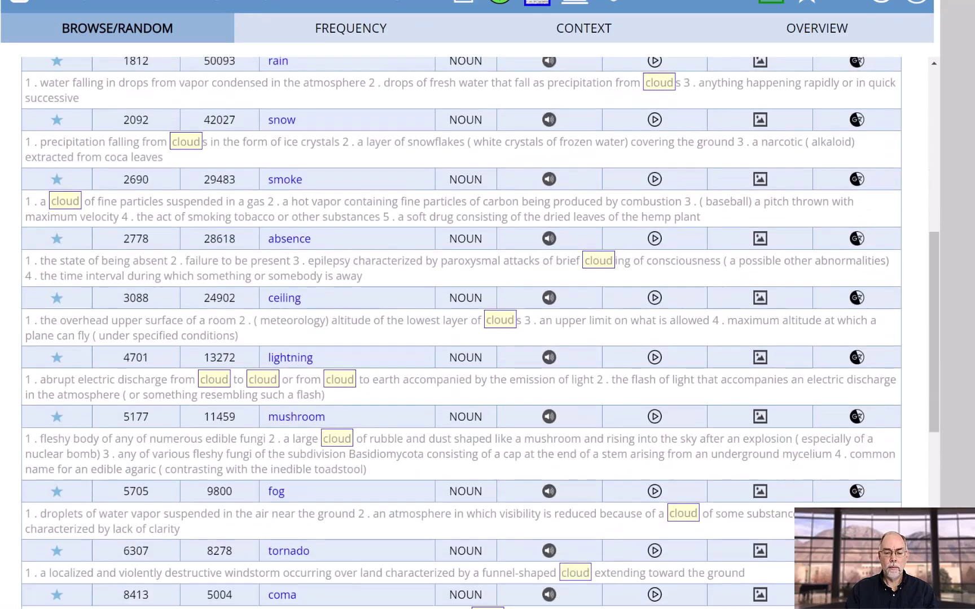
{"action": "scroll", "coordinate": [480, 336], "scroll_direction": "down", "scroll_amount": 3}
{"action": "scroll", "coordinate": [480, 335], "scroll_direction": "down", "scroll_amount": 2}
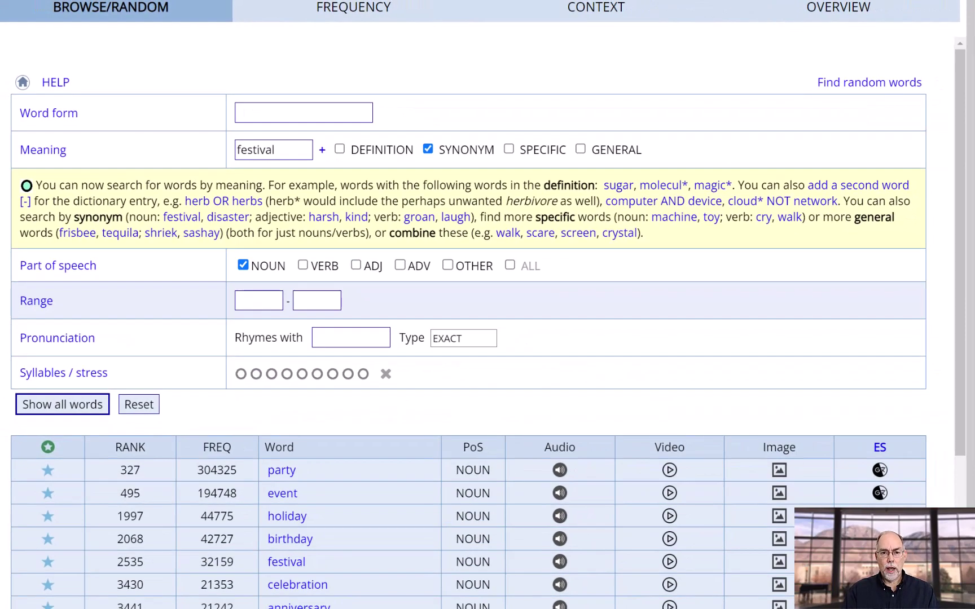
{"action": "scroll", "coordinate": [488, 327], "scroll_direction": "down", "scroll_amount": 3}
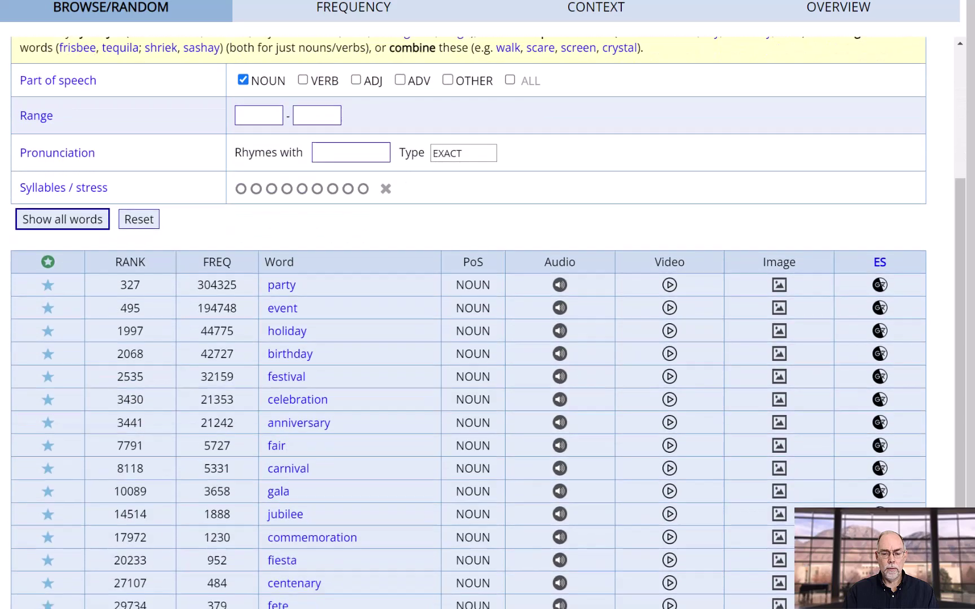
{"action": "scroll", "coordinate": [488, 328], "scroll_direction": "up", "scroll_amount": 3}
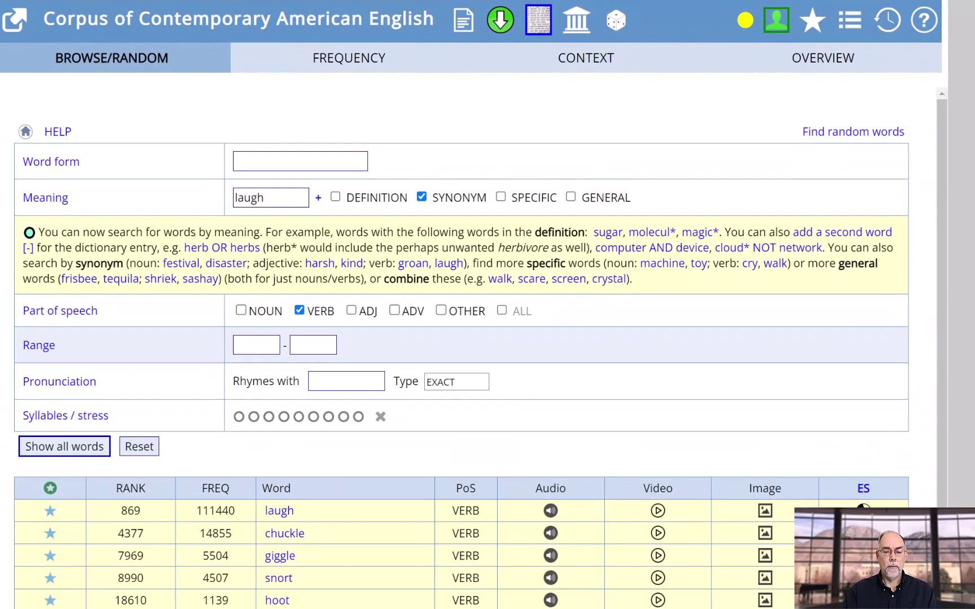
{"action": "scroll", "coordinate": [488, 344], "scroll_direction": "down", "scroll_amount": 3}
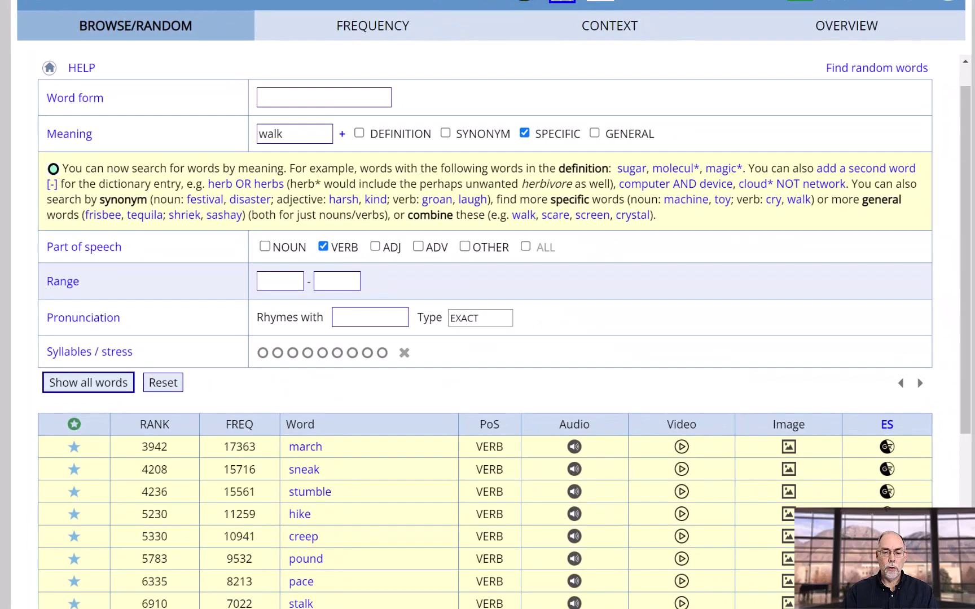
{"action": "scroll", "coordinate": [488, 332], "scroll_direction": "down", "scroll_amount": 1}
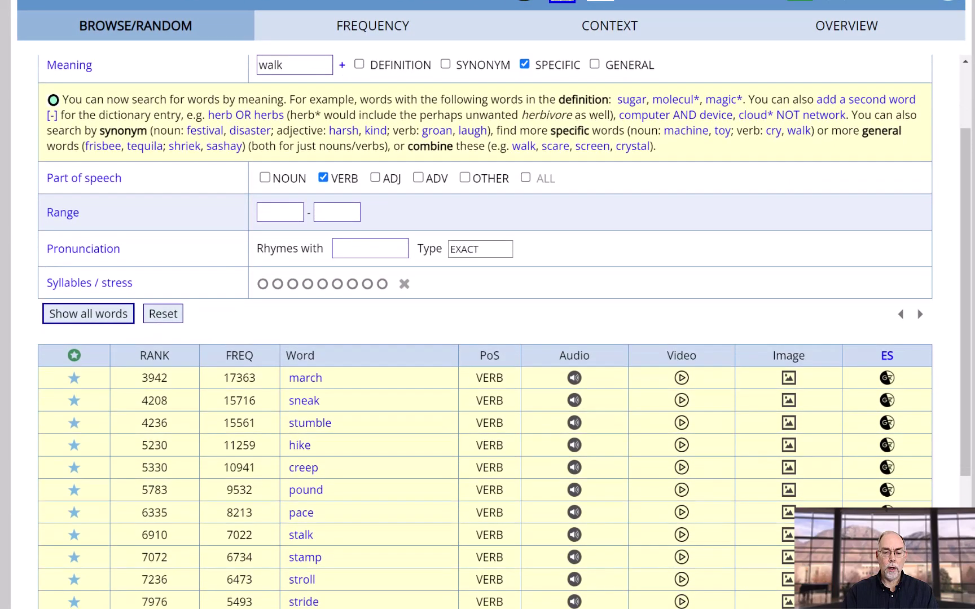
{"action": "scroll", "coordinate": [488, 331], "scroll_direction": "down", "scroll_amount": 2}
{"action": "scroll", "coordinate": [487, 333], "scroll_direction": "up", "scroll_amount": 4}
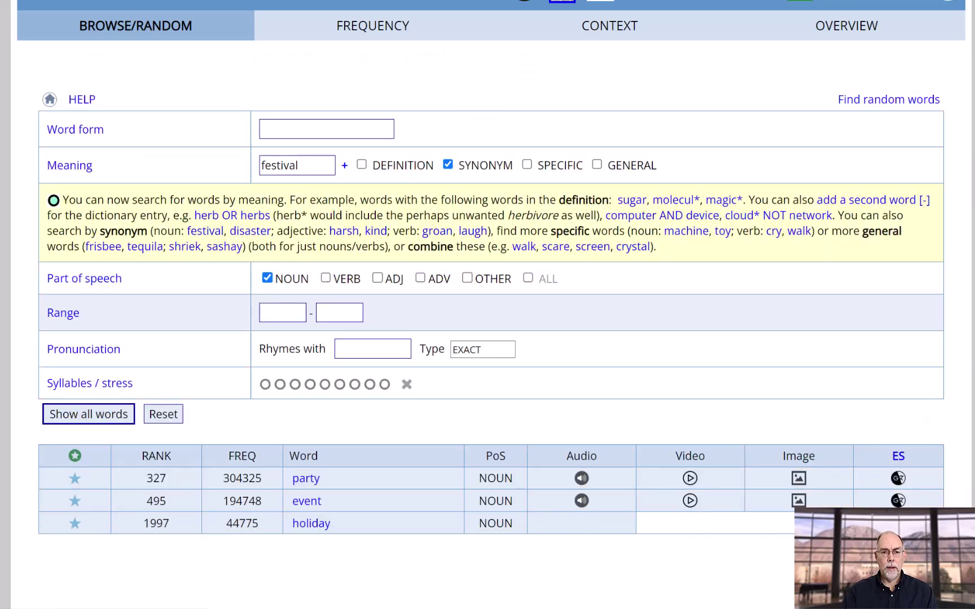
{"action": "scroll", "coordinate": [488, 335], "scroll_direction": "down", "scroll_amount": 2}
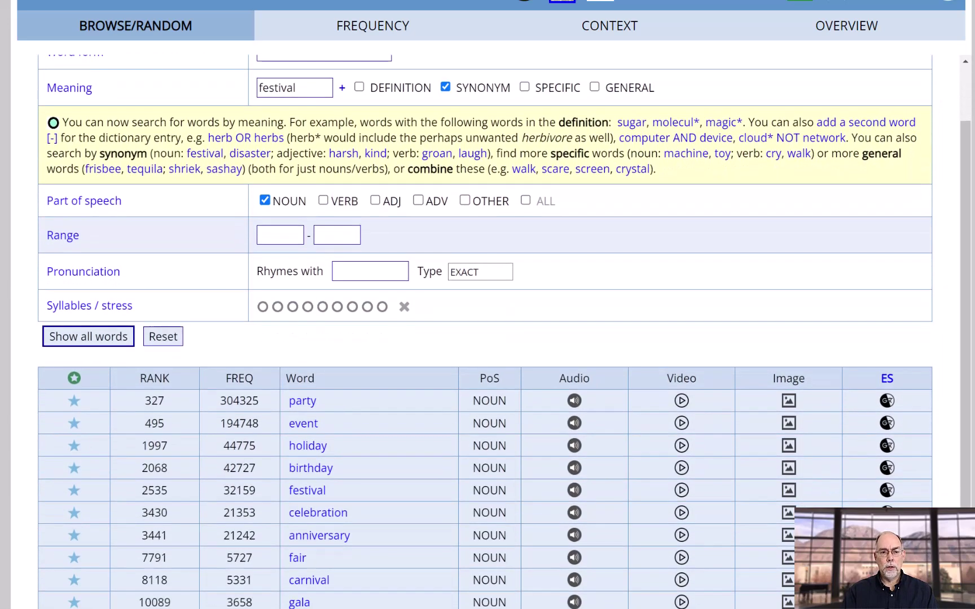
{"action": "scroll", "coordinate": [488, 335], "scroll_direction": "down", "scroll_amount": 1}
{"action": "scroll", "coordinate": [488, 336], "scroll_direction": "down", "scroll_amount": 1}
{"action": "scroll", "coordinate": [488, 336], "scroll_direction": "down", "scroll_amount": 1}
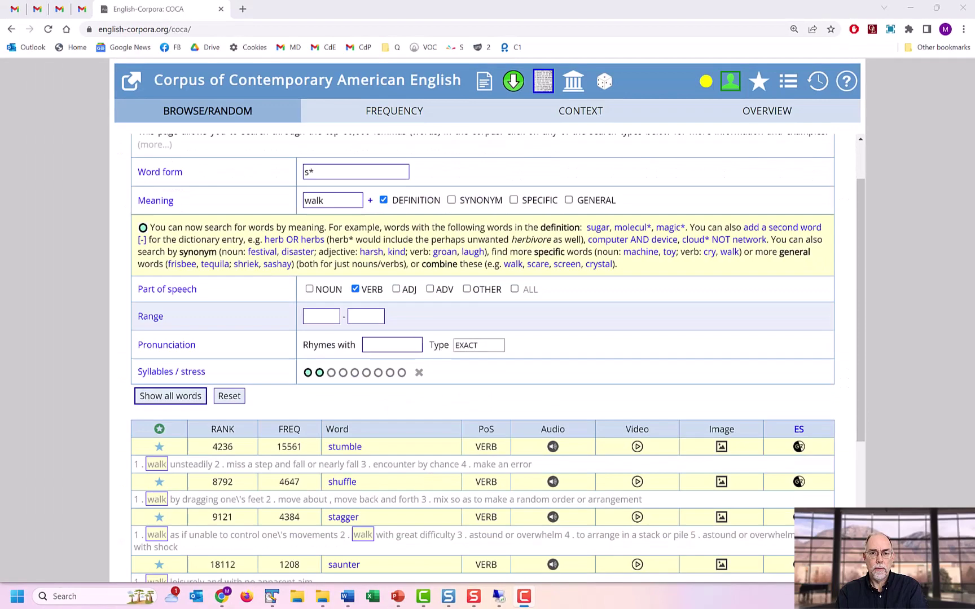
{"action": "scroll", "coordinate": [487, 343], "scroll_direction": "down", "scroll_amount": 3}
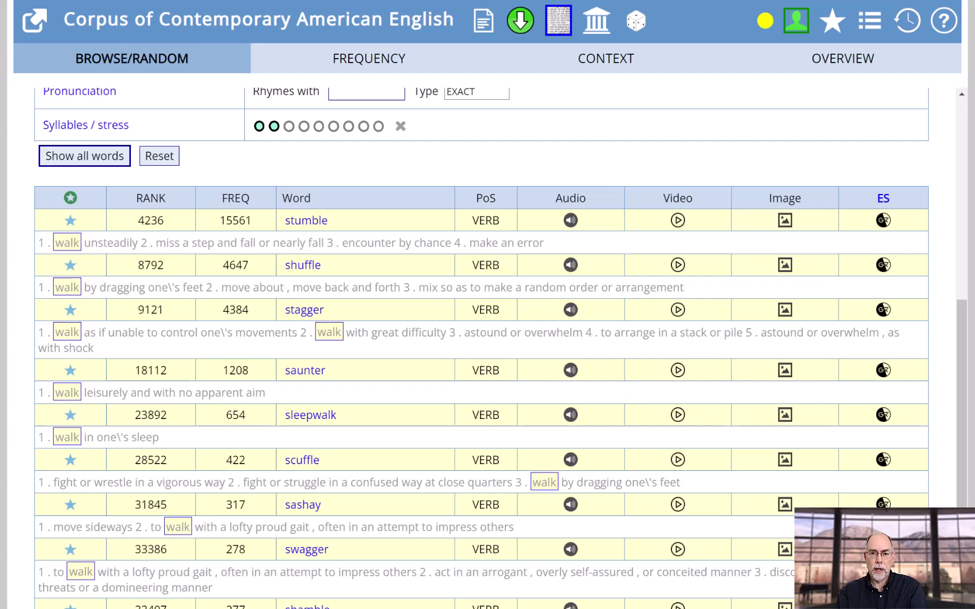
{"action": "scroll", "coordinate": [488, 343], "scroll_direction": "up", "scroll_amount": 3}
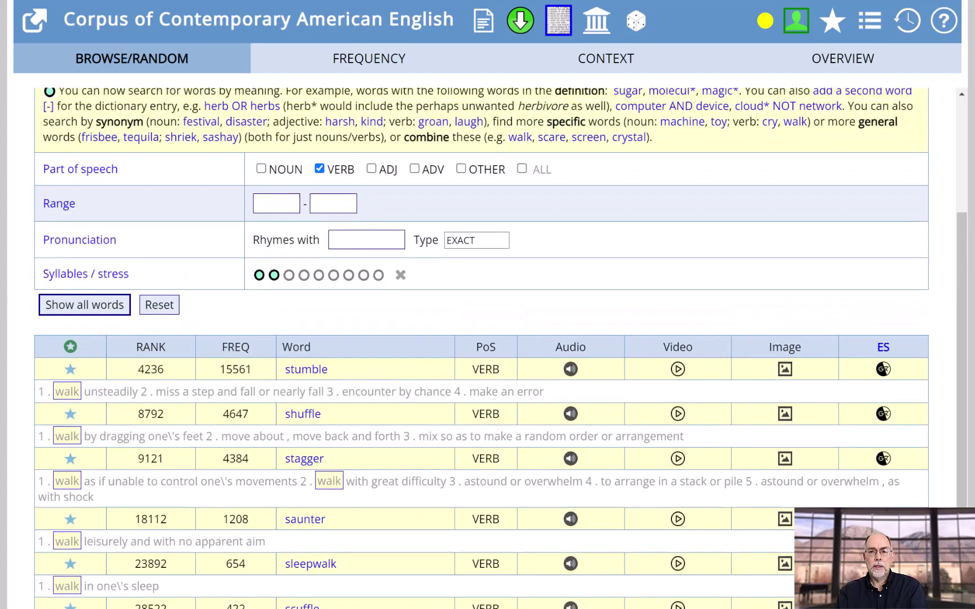
{"action": "scroll", "coordinate": [487, 343], "scroll_direction": "up", "scroll_amount": 1}
{"action": "scroll", "coordinate": [488, 343], "scroll_direction": "up", "scroll_amount": 1}
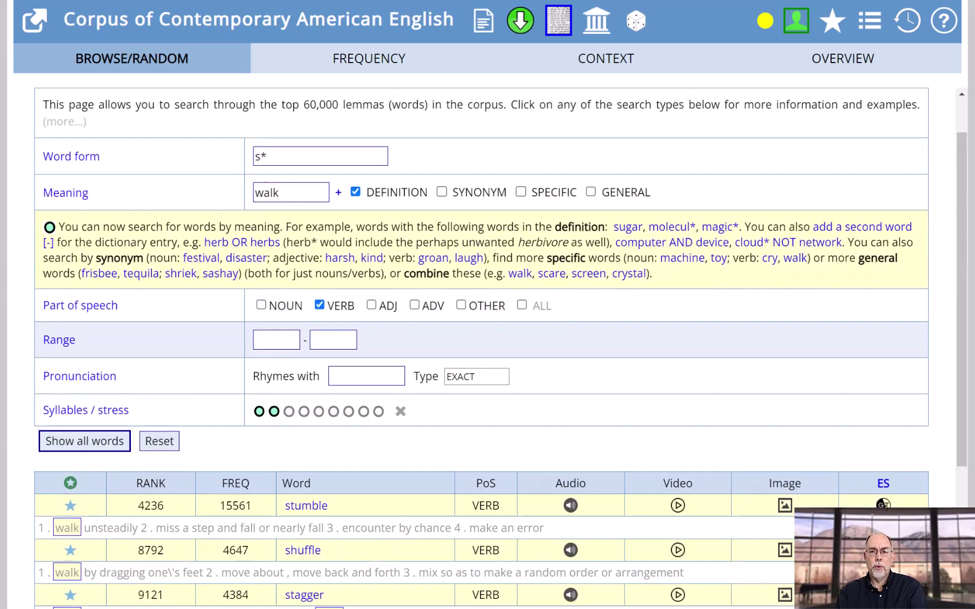
{"action": "scroll", "coordinate": [487, 343], "scroll_direction": "up", "scroll_amount": 1}
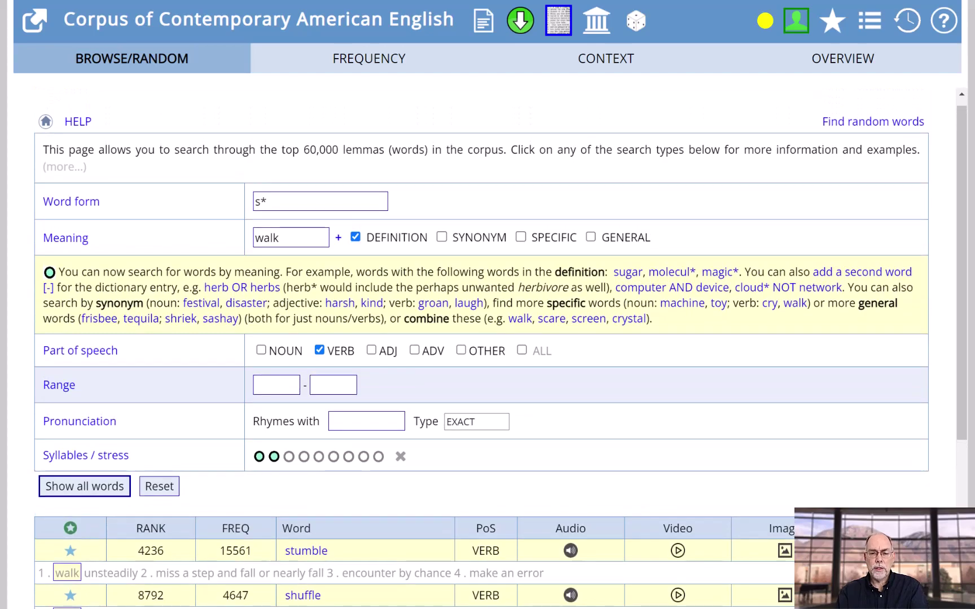